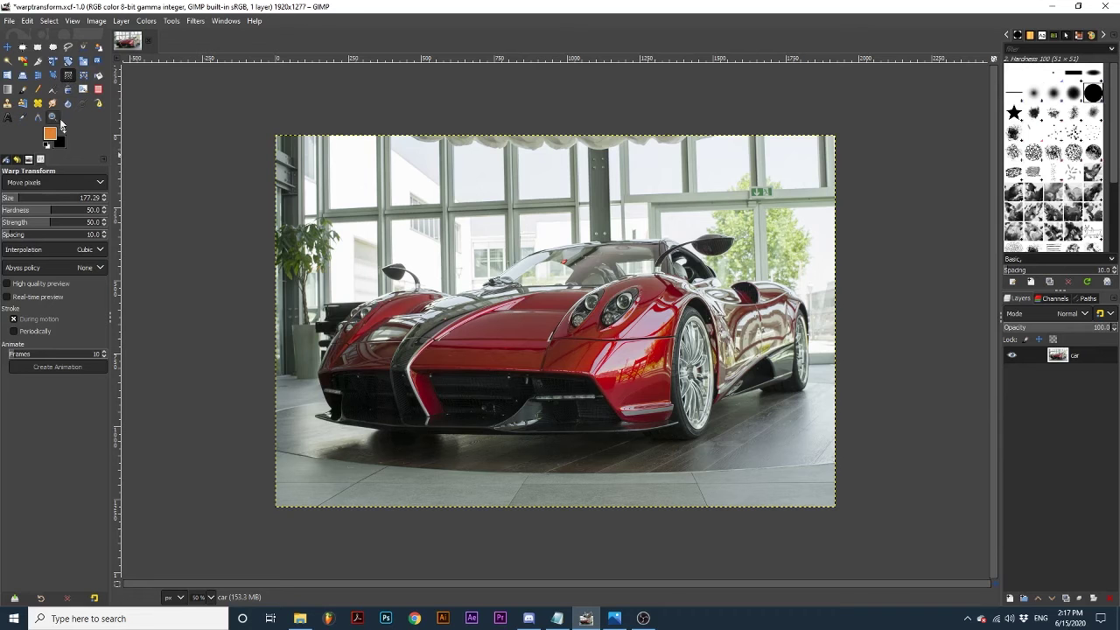
In Move pixels mode, push pixels around the car's left mirror and headlight
left_click(77, 182)
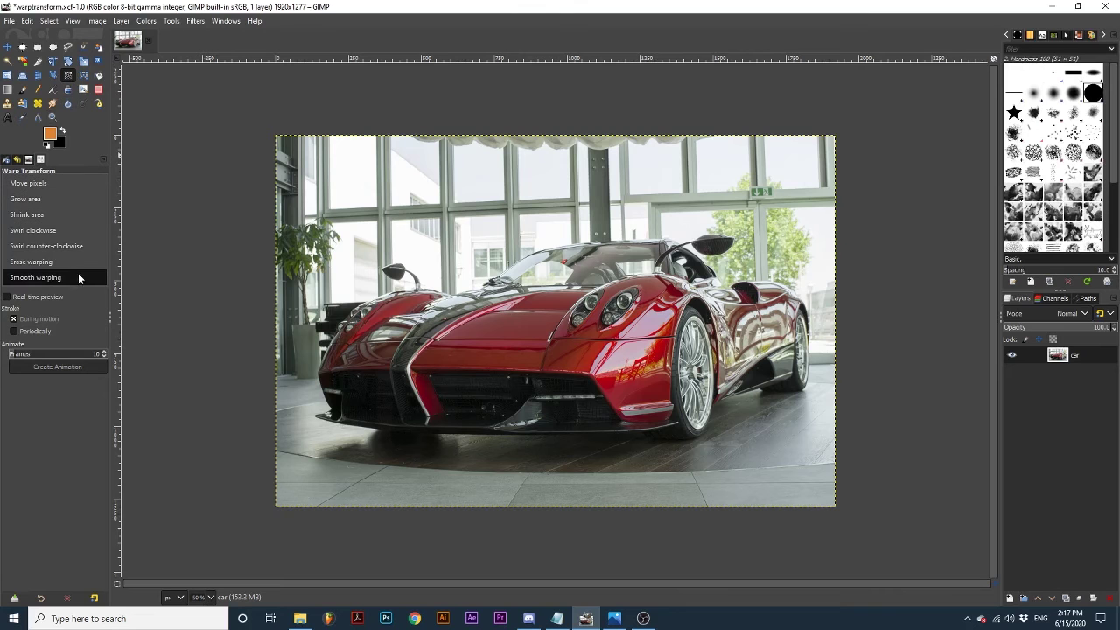
left_click(63, 186)
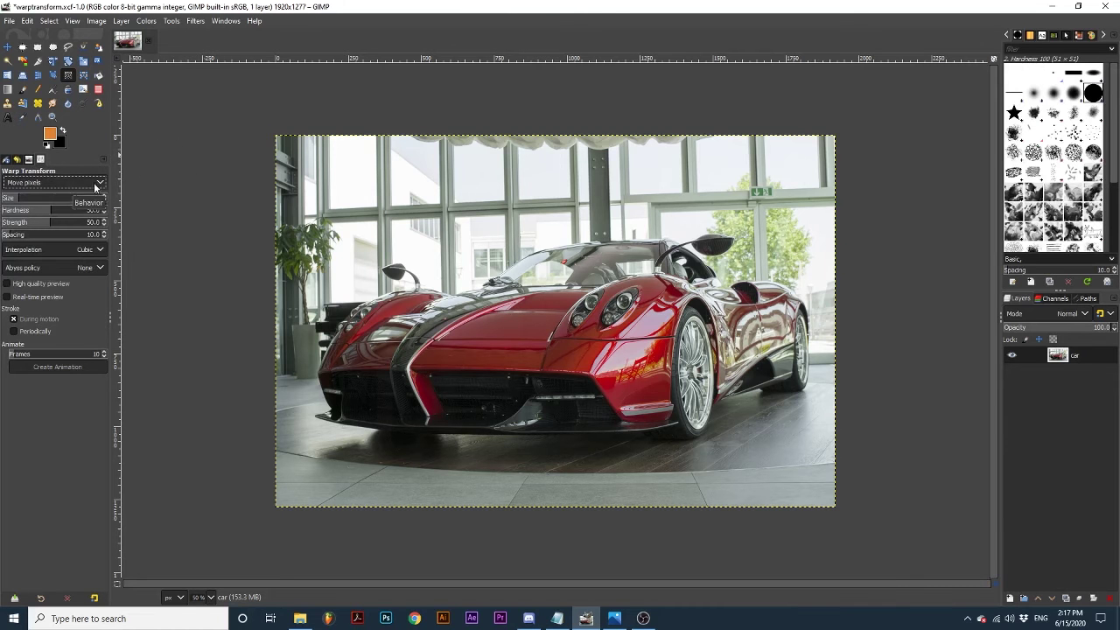
mouse_move(415, 339)
left_mouse_down()
mouse_move(432, 310)
mouse_move(340, 272)
mouse_move(370, 325)
mouse_move(415, 324)
mouse_move(333, 303)
mouse_move(328, 340)
mouse_move(350, 362)
mouse_move(402, 330)
mouse_move(332, 337)
mouse_move(333, 351)
mouse_move(395, 388)
left_mouse_up()
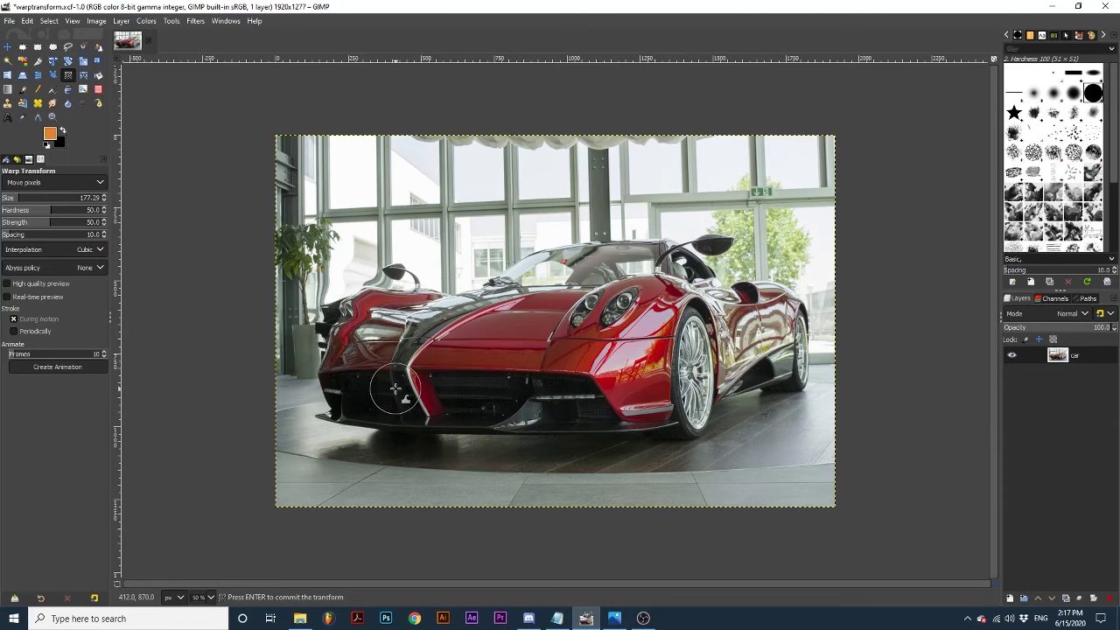
Switch the warp behaviour to Grow area and enlarge the side mirror
left_click(93, 179)
left_click(90, 194)
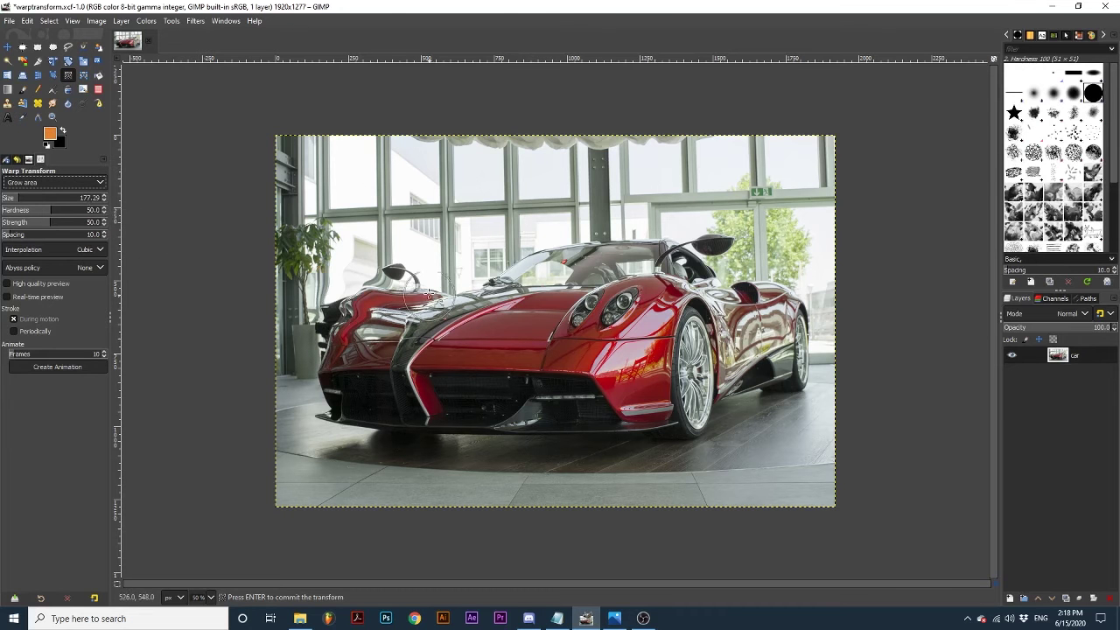
left_click(400, 270)
left_click_drag(400, 266, 393, 266)
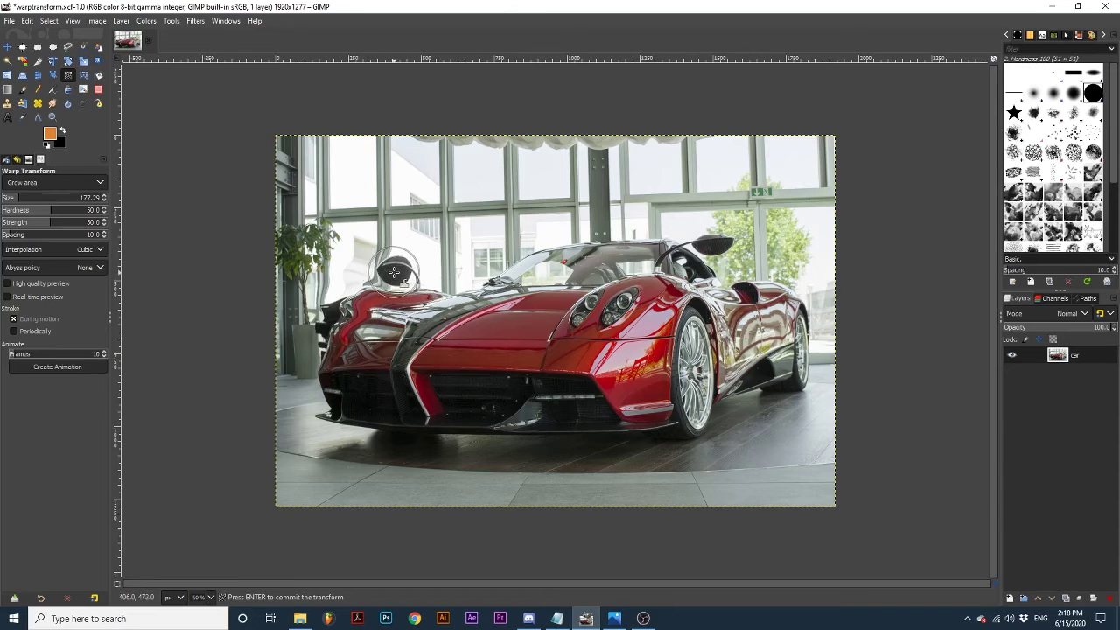
Switch the warp behaviour to Shrink area and shrink the side mirror
left_click(100, 186)
left_click(85, 199)
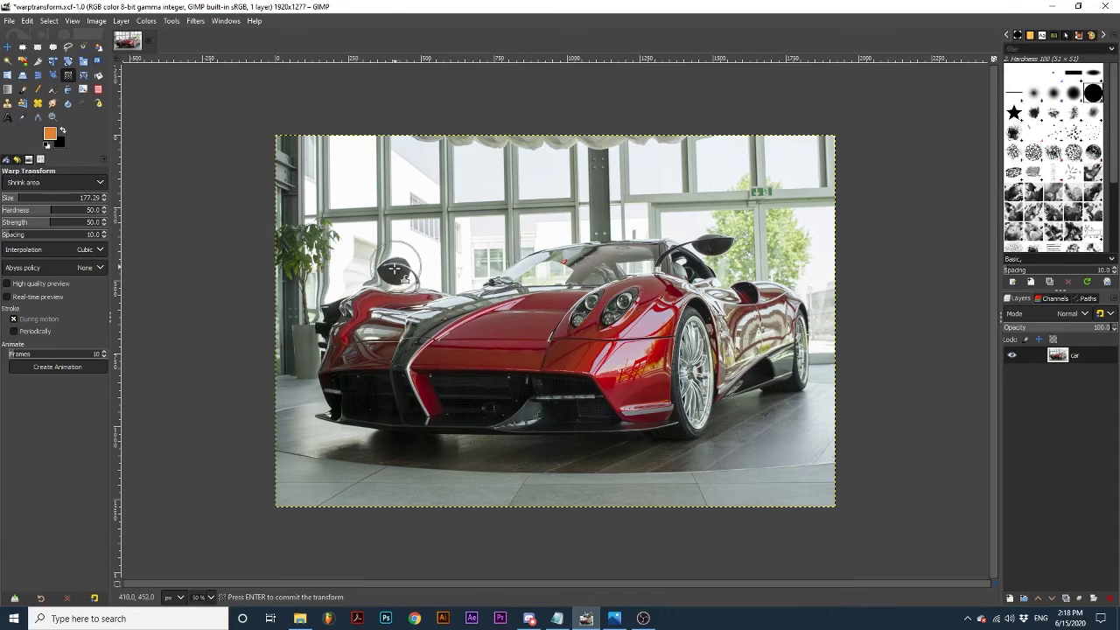
left_click_drag(395, 271, 396, 272)
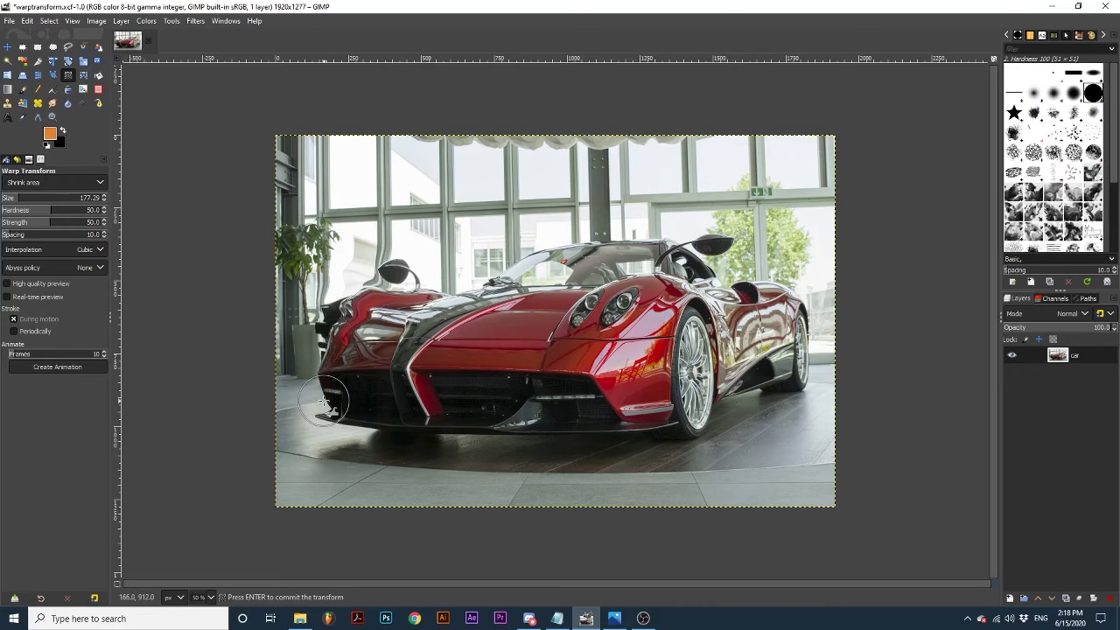
left_click(80, 181)
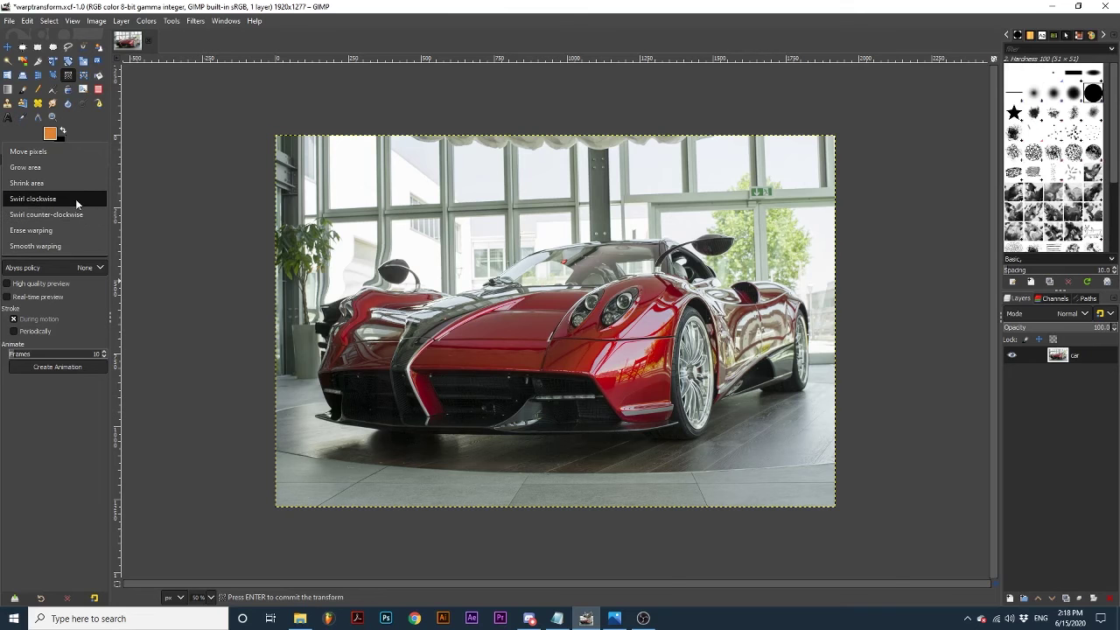
Swirl the side mirror clockwise, then undo that swirl
left_click(75, 199)
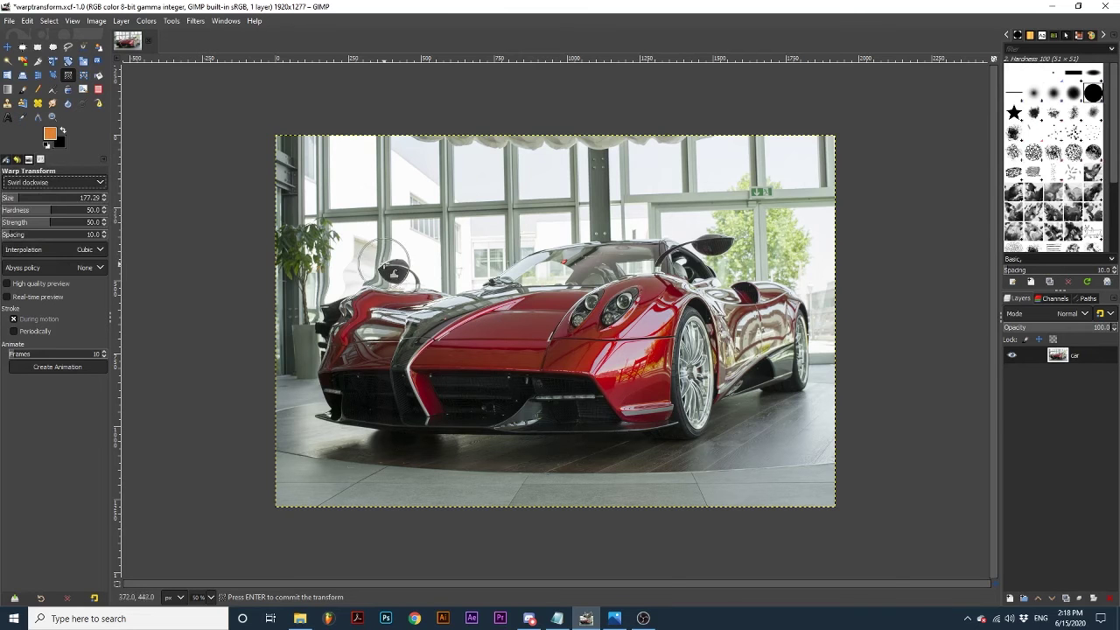
left_click_drag(390, 281, 398, 278)
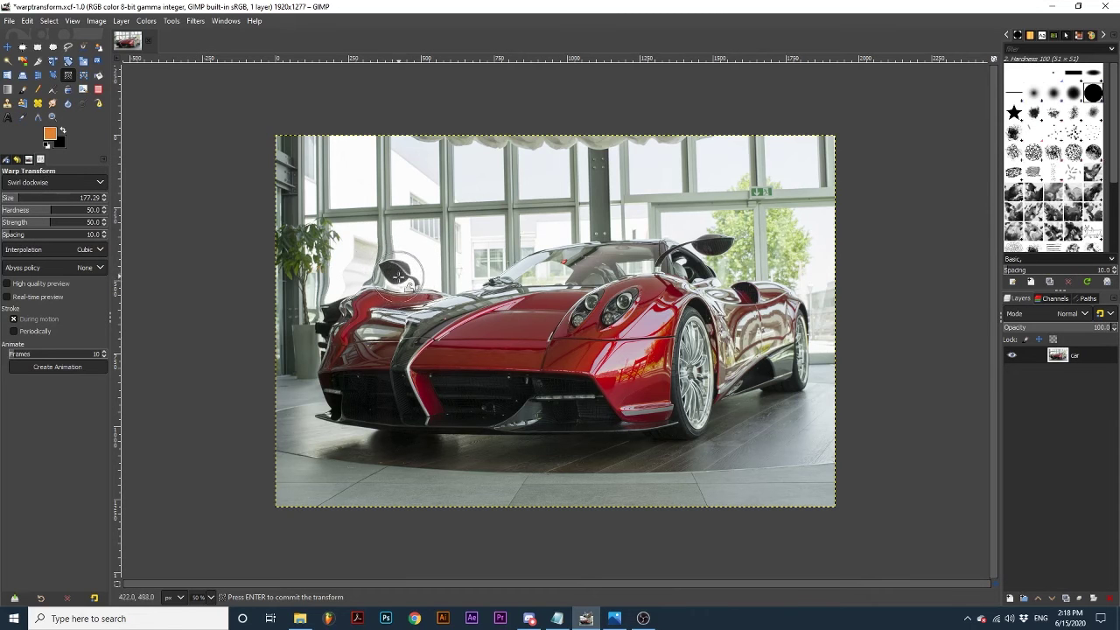
key("ctrl+z")
Switch to Swirl counter-clockwise and twist the side mirror
left_click(55, 183)
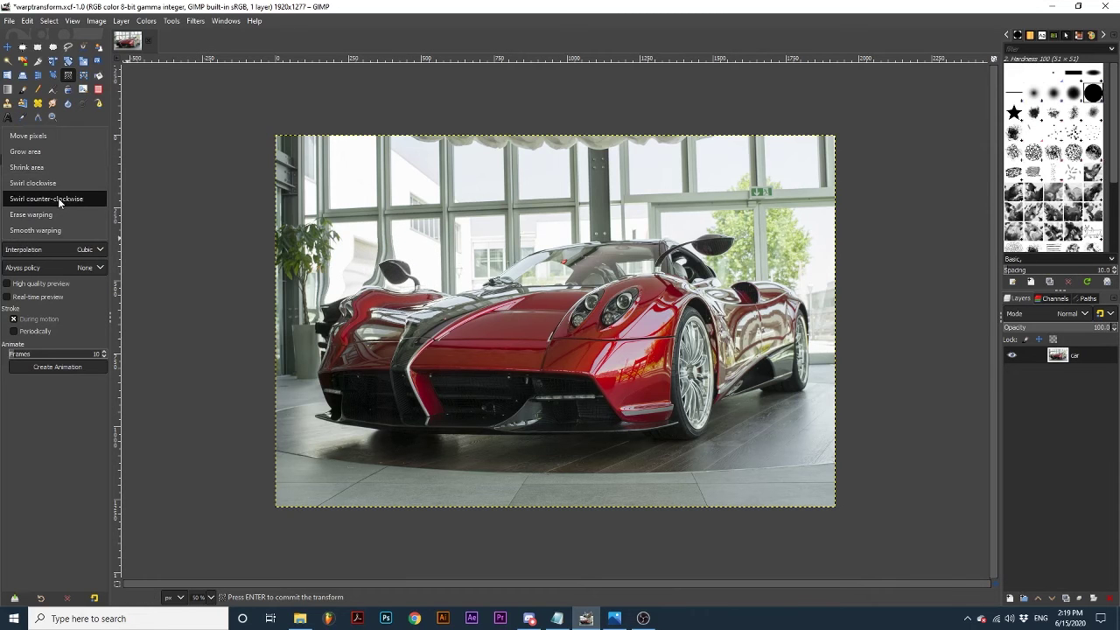
left_click(58, 197)
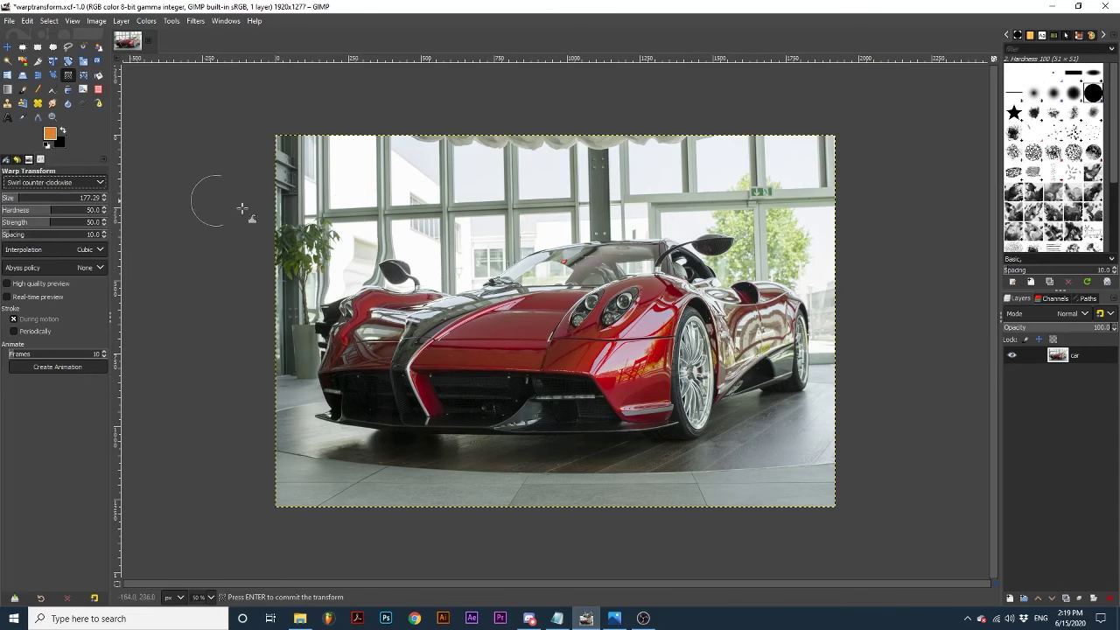
left_click_drag(396, 267, 363, 280)
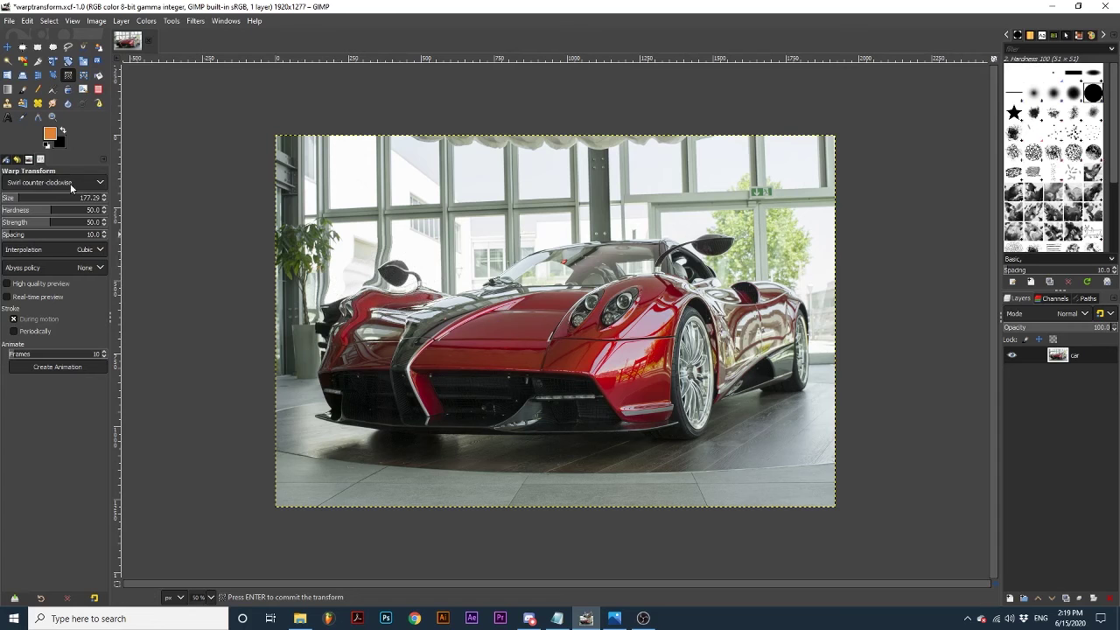
left_click(70, 182)
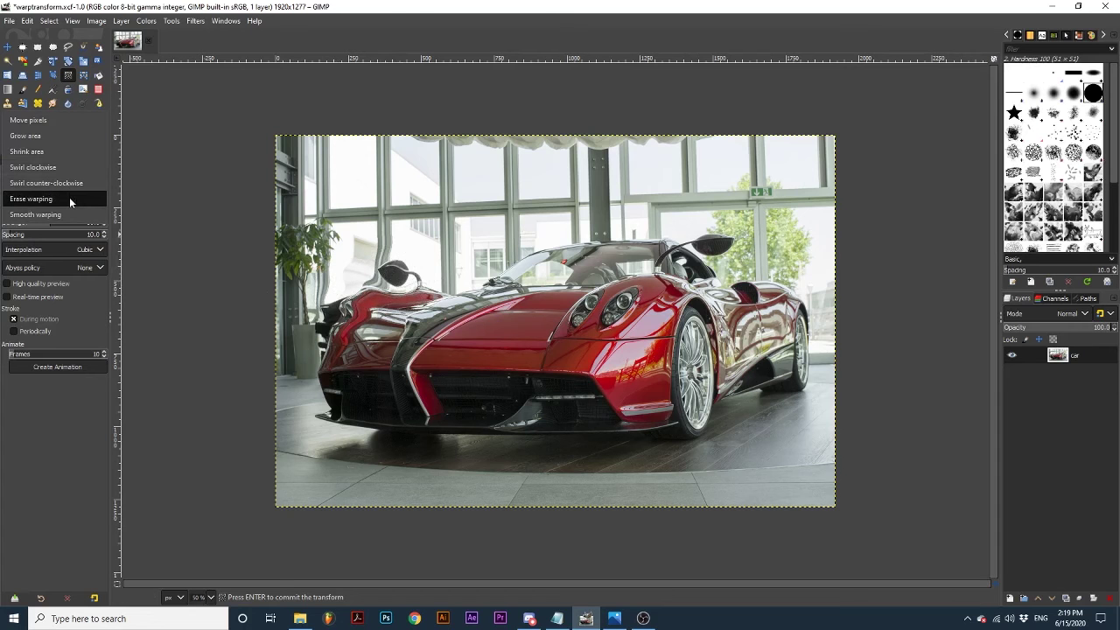
Use Erase warping over the mirror and window frame, then Smooth warping across that area
left_click(69, 197)
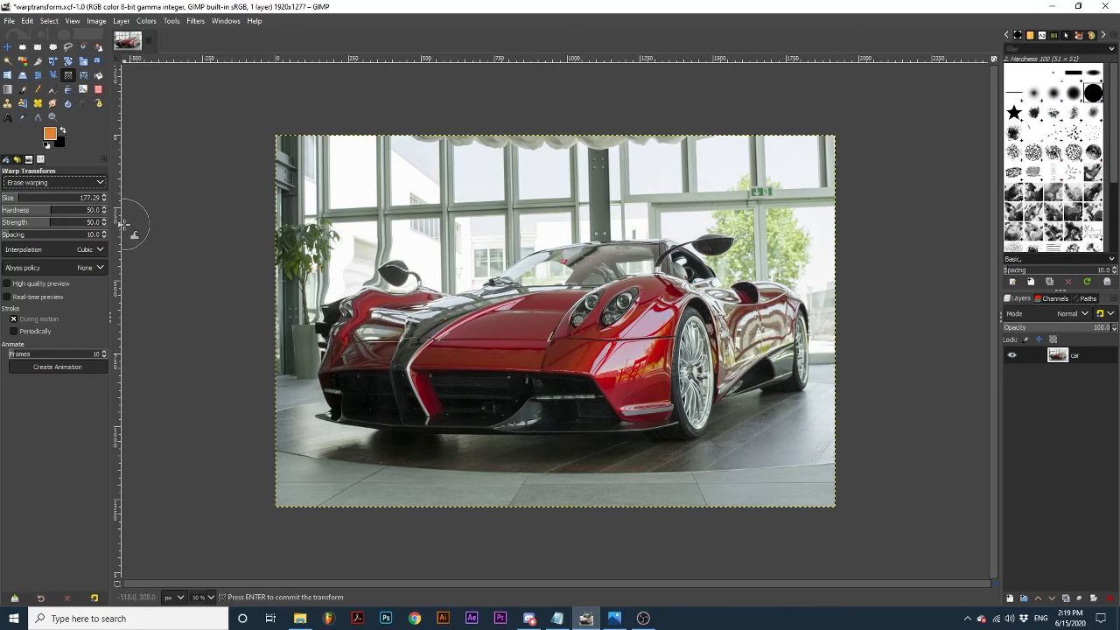
mouse_move(411, 237)
left_mouse_down()
mouse_move(394, 273)
mouse_move(385, 261)
mouse_move(401, 263)
mouse_move(382, 274)
mouse_move(416, 270)
mouse_move(386, 272)
left_mouse_up()
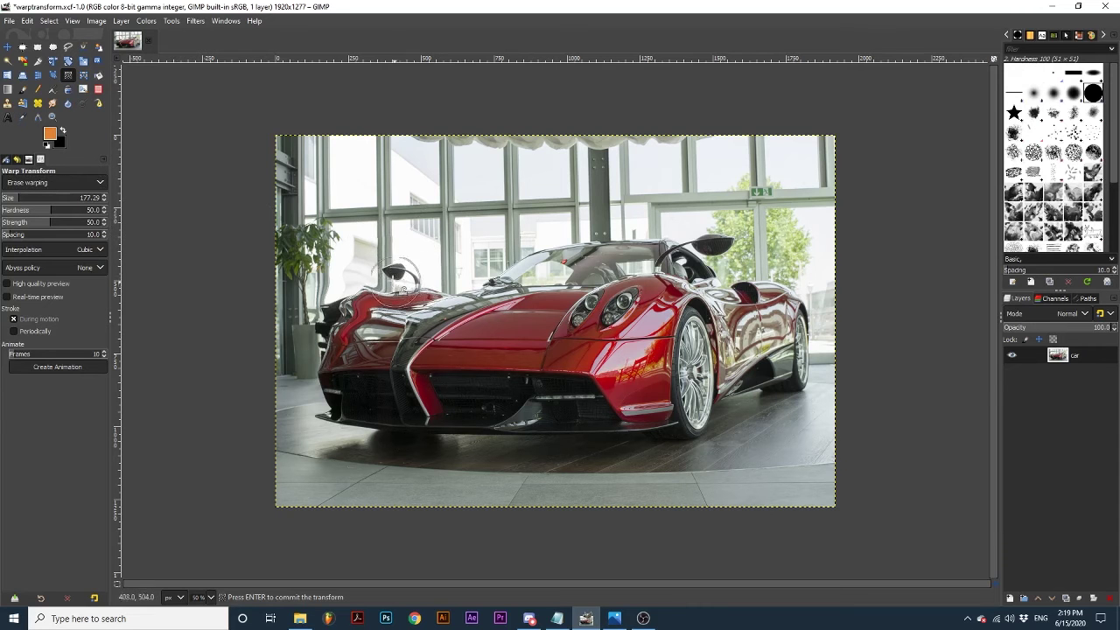
left_click(97, 182)
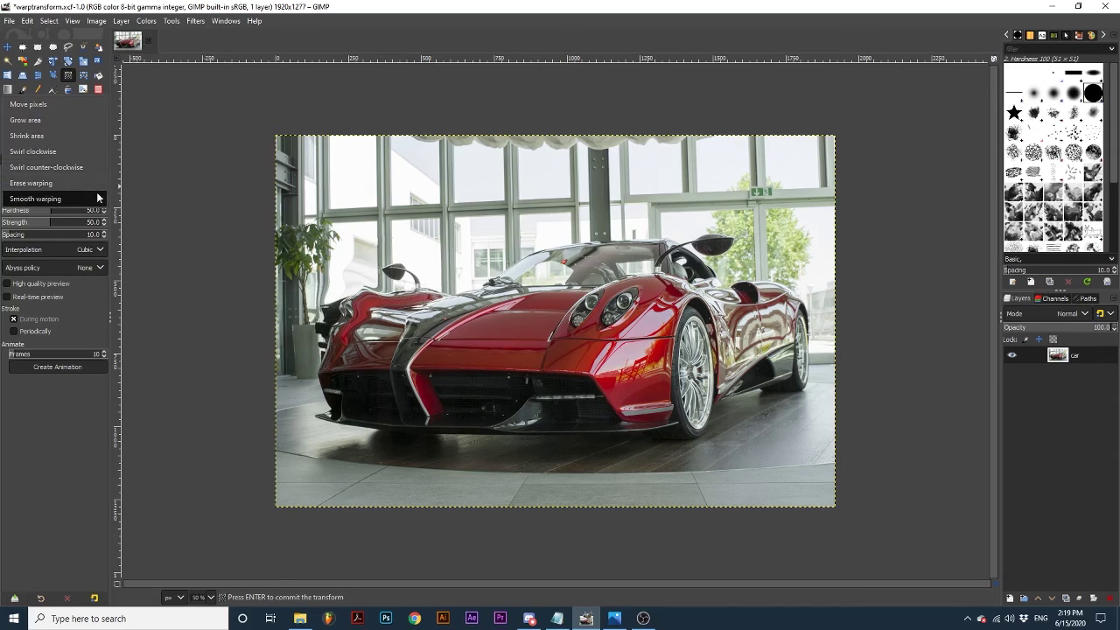
left_click(97, 196)
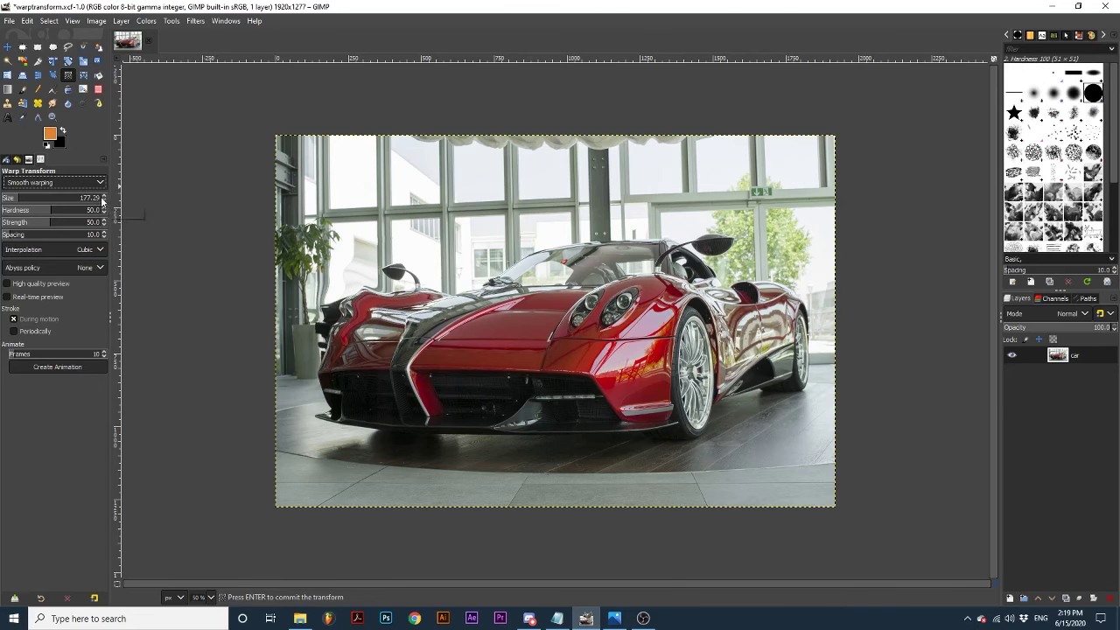
mouse_move(388, 279)
left_mouse_down()
mouse_move(325, 308)
mouse_move(365, 280)
mouse_move(458, 279)
left_mouse_up()
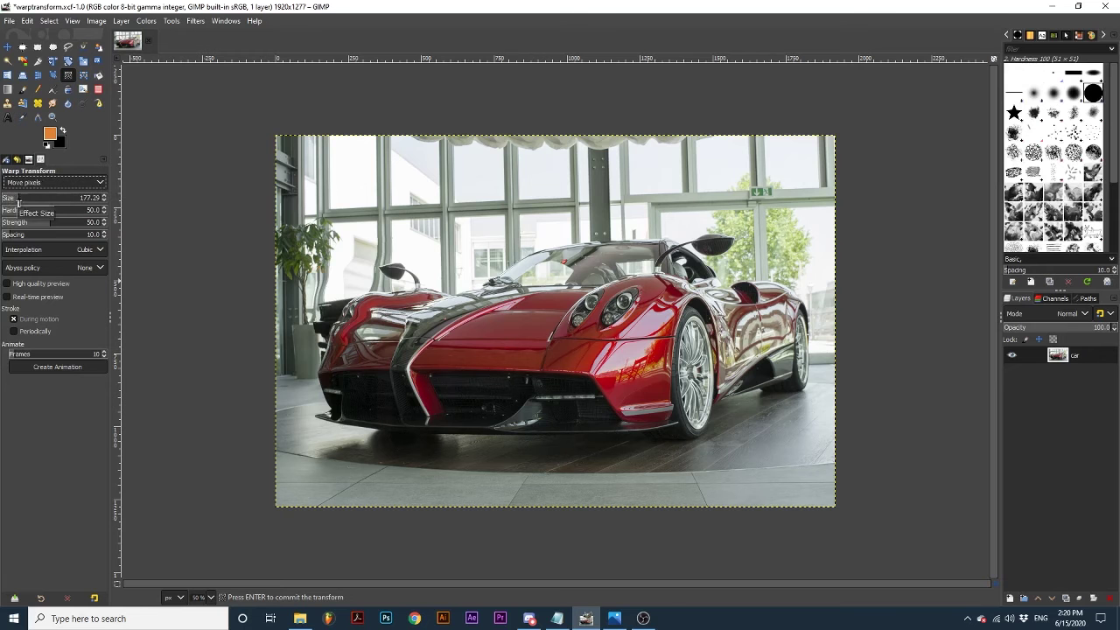
At size 89.15, ripple the window pillar and pull fender highlights up with hardness 74.7, then reset hardness to 50
left_click(14, 199)
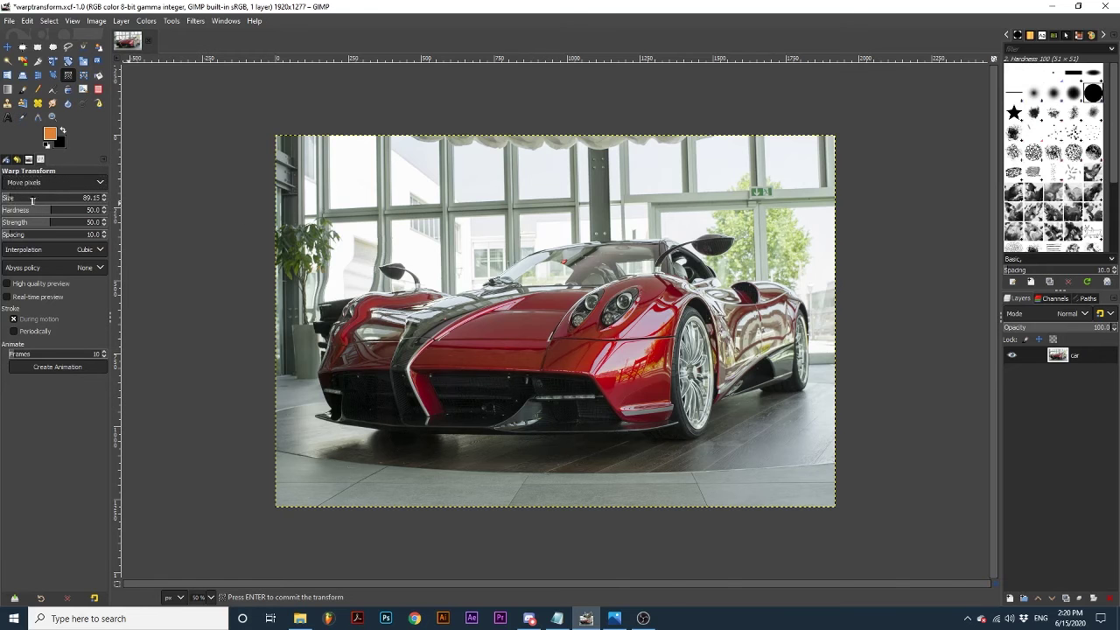
mouse_move(403, 225)
left_mouse_down()
mouse_move(364, 230)
mouse_move(340, 206)
mouse_move(345, 190)
mouse_move(402, 218)
left_mouse_up()
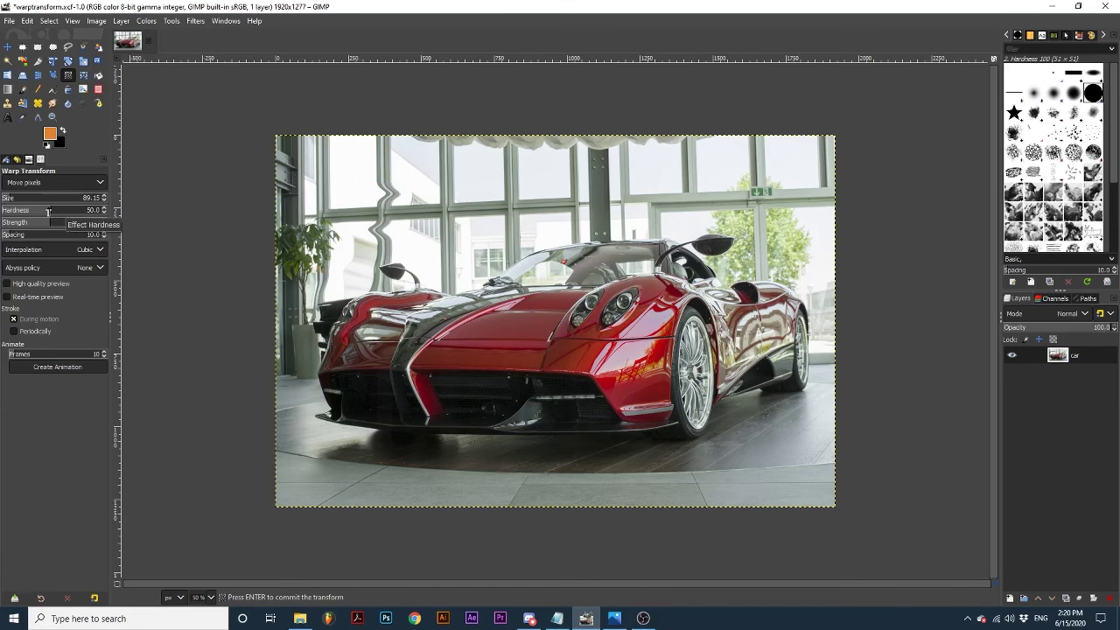
left_click_drag(51, 210, 21, 208)
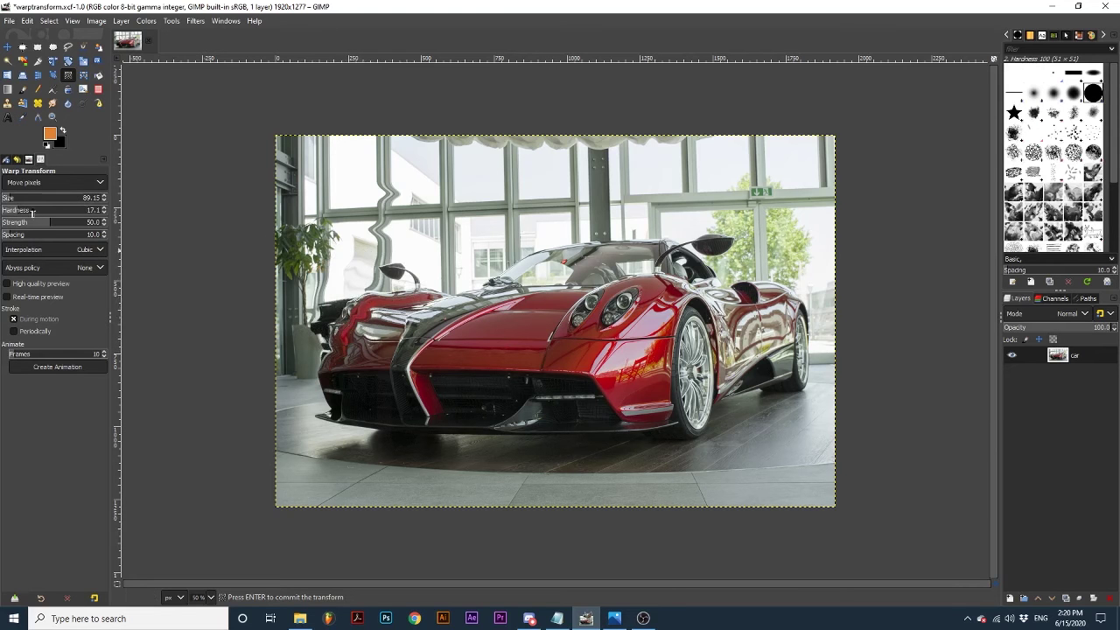
left_click_drag(33, 210, 125, 211)
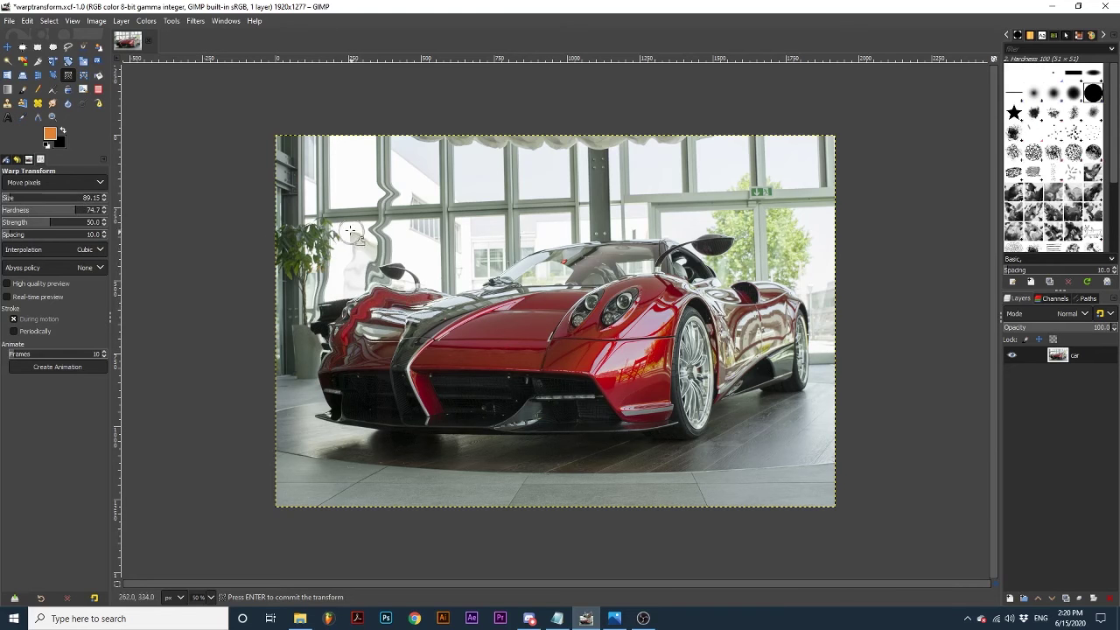
left_click_drag(410, 323, 300, 229)
left_click(50, 210)
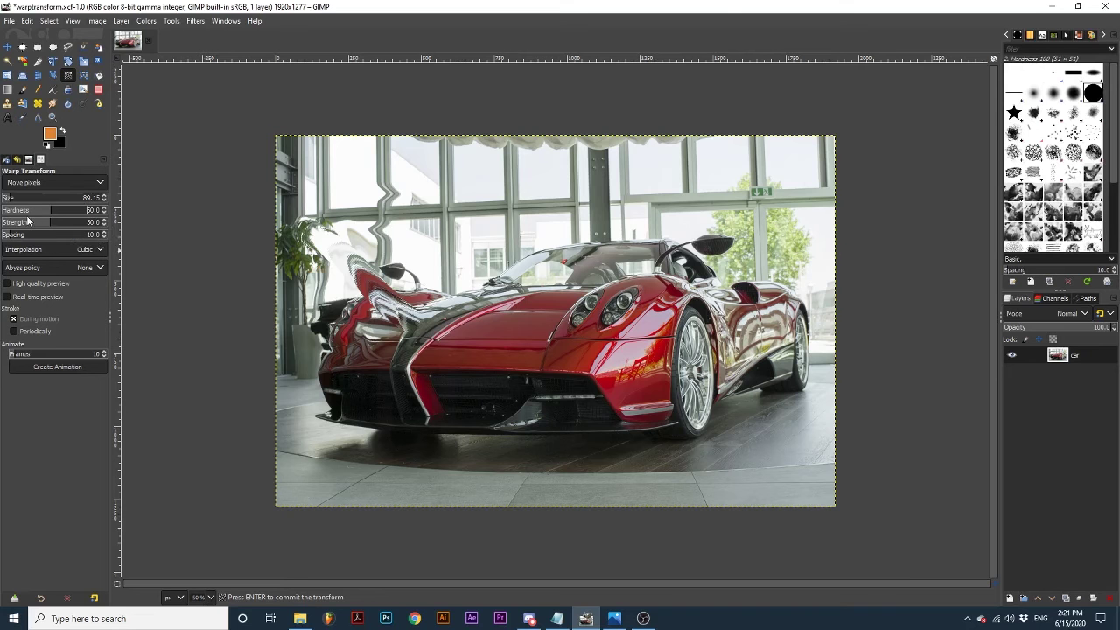
Raise warp strength to 96.5, pull a spike from the hood, then reset strength to about 50
left_click(24, 223)
left_click_drag(23, 224, 11, 223)
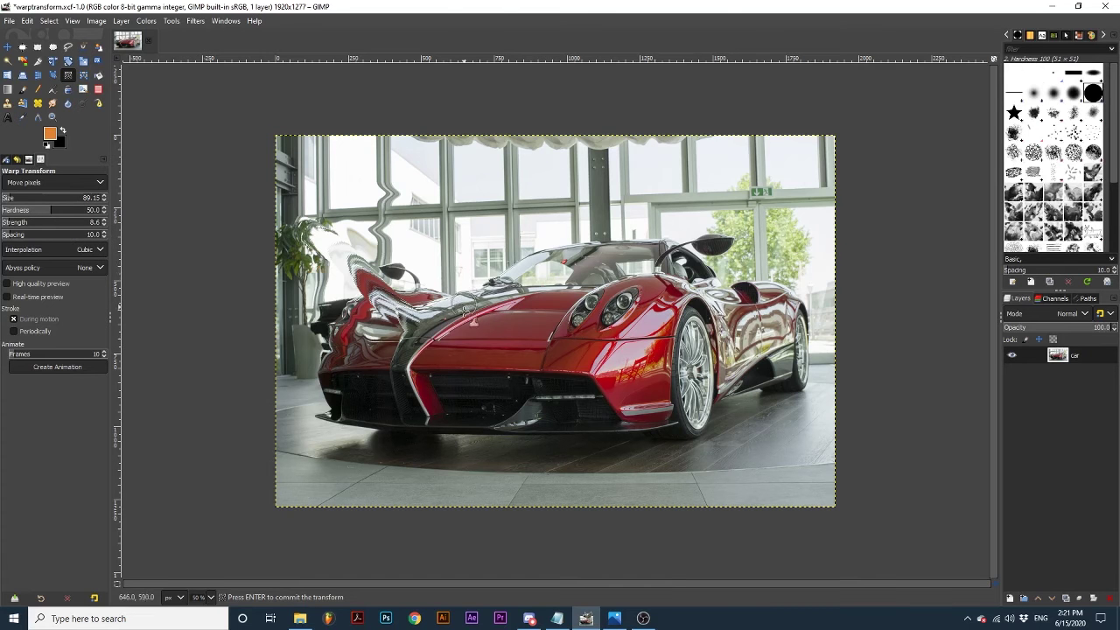
left_click(54, 224)
left_click_drag(53, 224, 102, 224)
left_click_drag(477, 317, 466, 249)
left_click(52, 223)
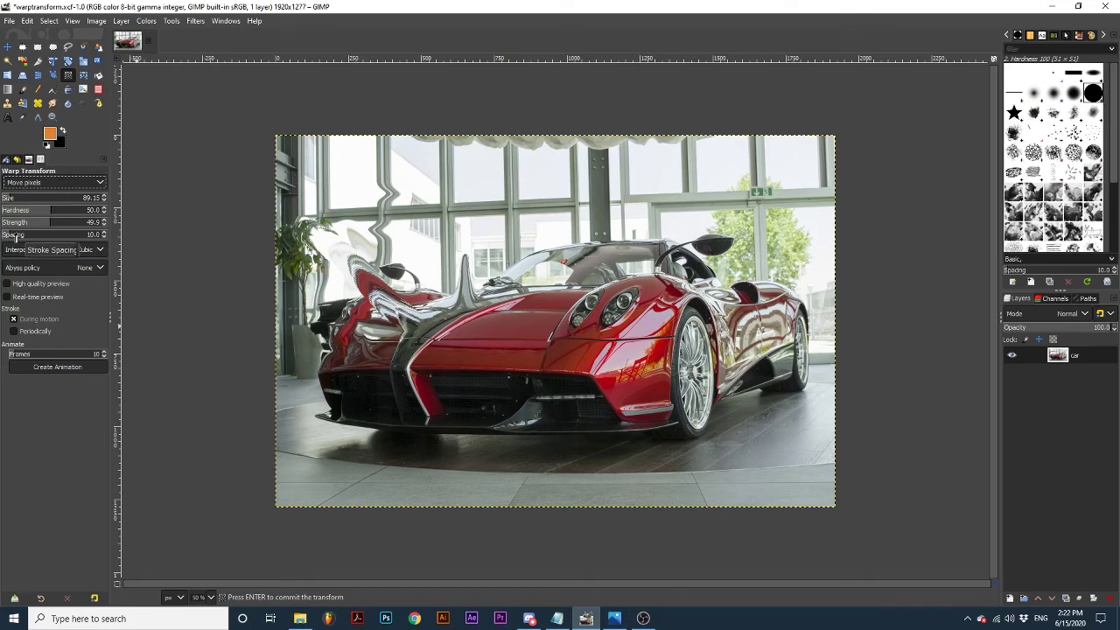
Warp the front fender at spacing 83.7, then at about 10 smear the windshield and spoiler area
left_click_drag(15, 236, 88, 236)
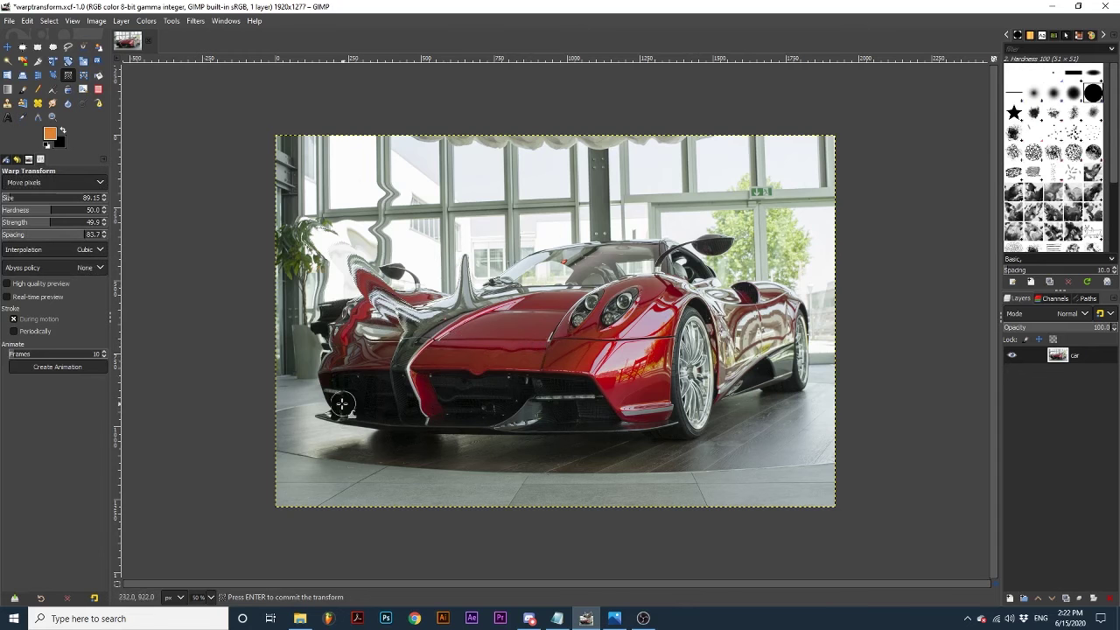
mouse_move(343, 405)
left_mouse_down()
mouse_move(321, 359)
mouse_move(402, 295)
mouse_move(424, 254)
mouse_move(415, 219)
mouse_move(378, 188)
mouse_move(339, 192)
mouse_move(334, 226)
mouse_move(418, 273)
left_mouse_up()
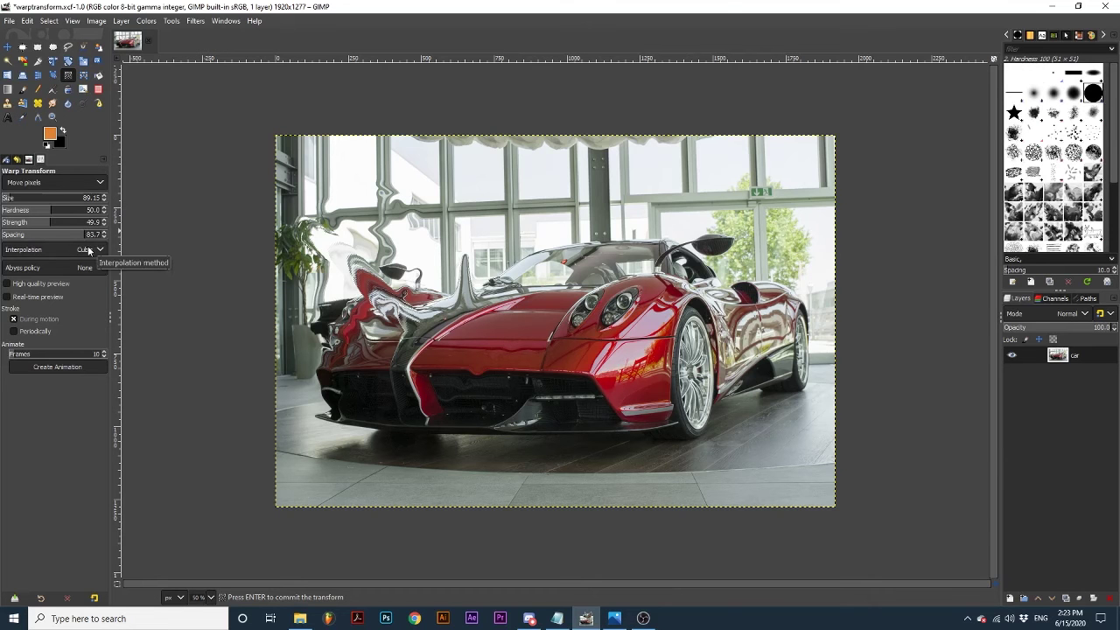
left_click_drag(77, 232, 13, 236)
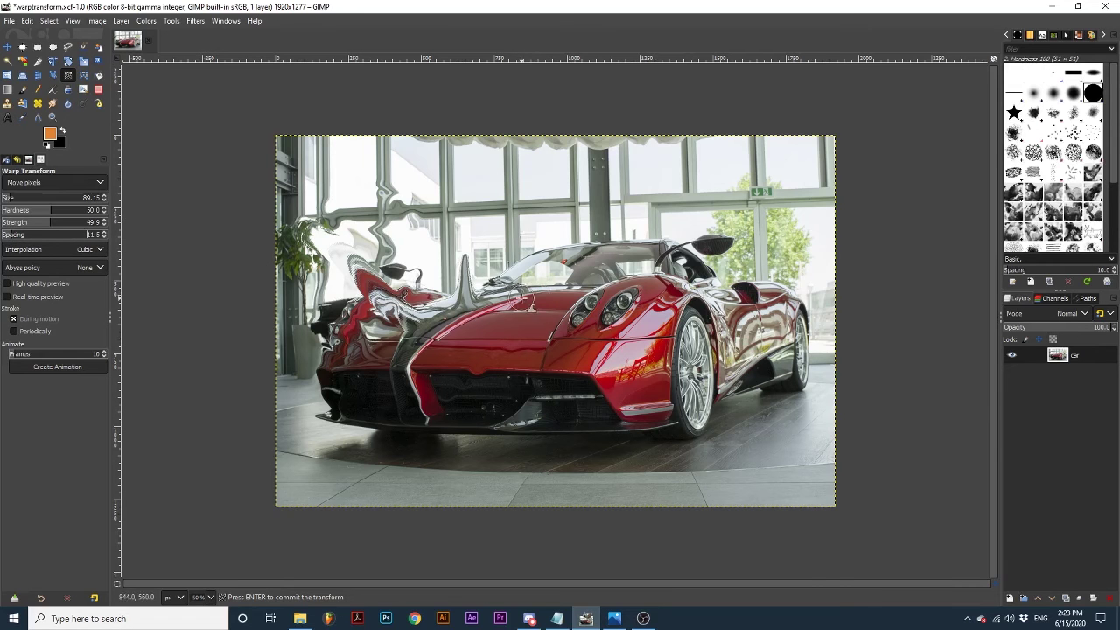
mouse_move(532, 302)
left_mouse_down()
mouse_move(492, 254)
mouse_move(452, 280)
left_mouse_up()
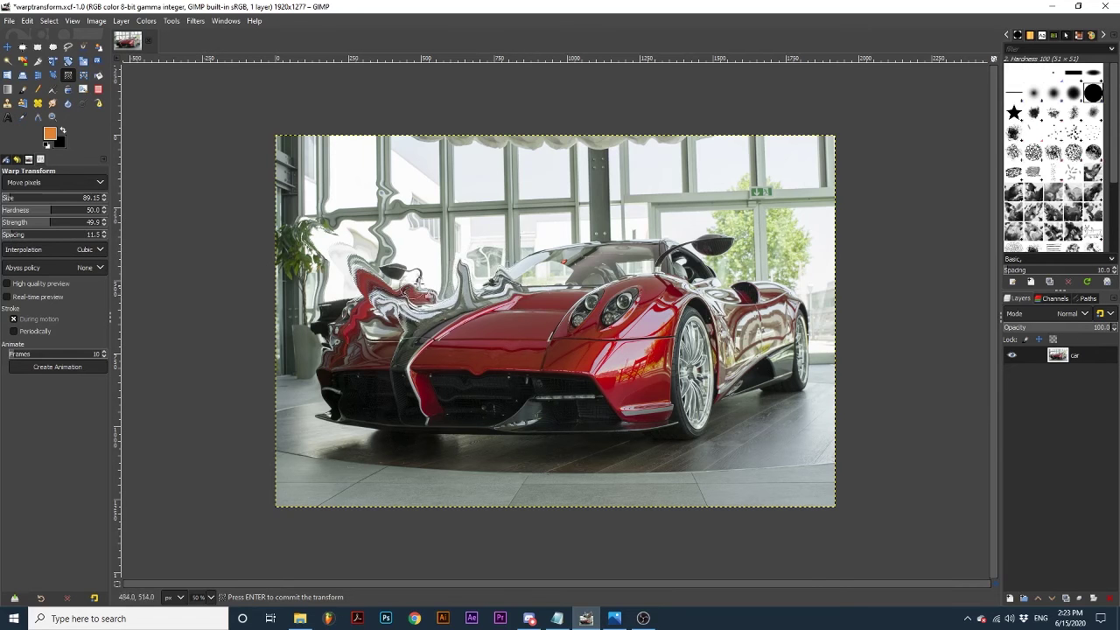
mouse_move(418, 286)
left_mouse_down()
mouse_move(477, 276)
mouse_move(486, 263)
left_mouse_up()
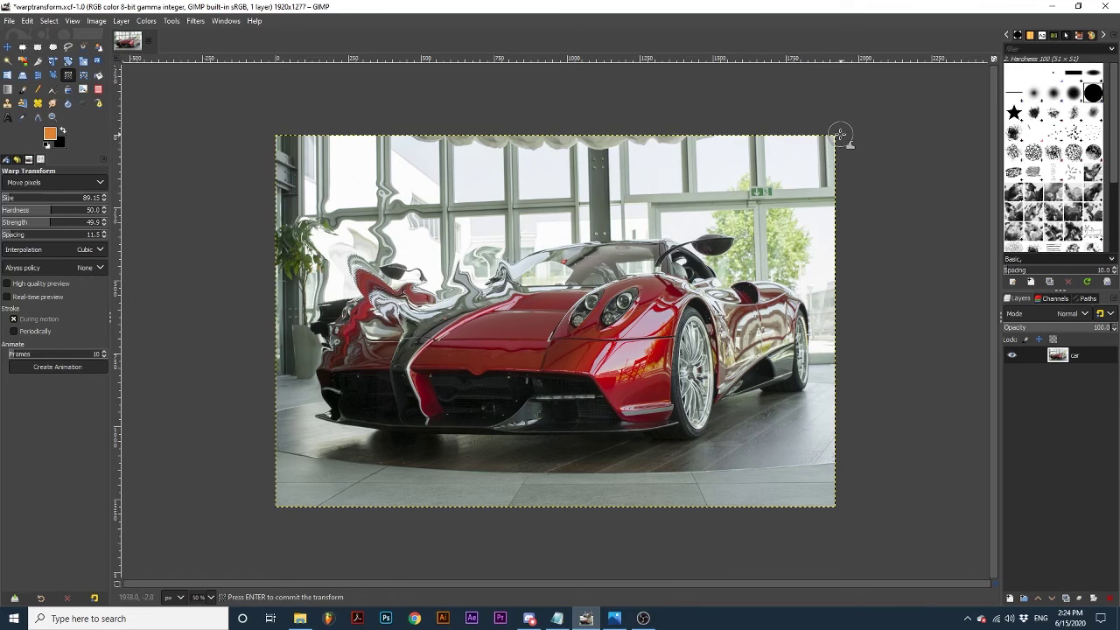
Drag the curtain at the photo's top-right corner inward, leaving a transparent gap
mouse_move(841, 136)
left_mouse_down()
mouse_move(797, 166)
mouse_move(842, 138)
mouse_move(816, 174)
mouse_move(849, 131)
mouse_move(831, 133)
mouse_move(812, 151)
mouse_move(819, 158)
mouse_move(829, 127)
mouse_move(795, 163)
mouse_move(842, 138)
mouse_move(793, 178)
mouse_move(842, 149)
mouse_move(814, 178)
mouse_move(838, 175)
mouse_move(827, 154)
mouse_move(805, 198)
left_mouse_up()
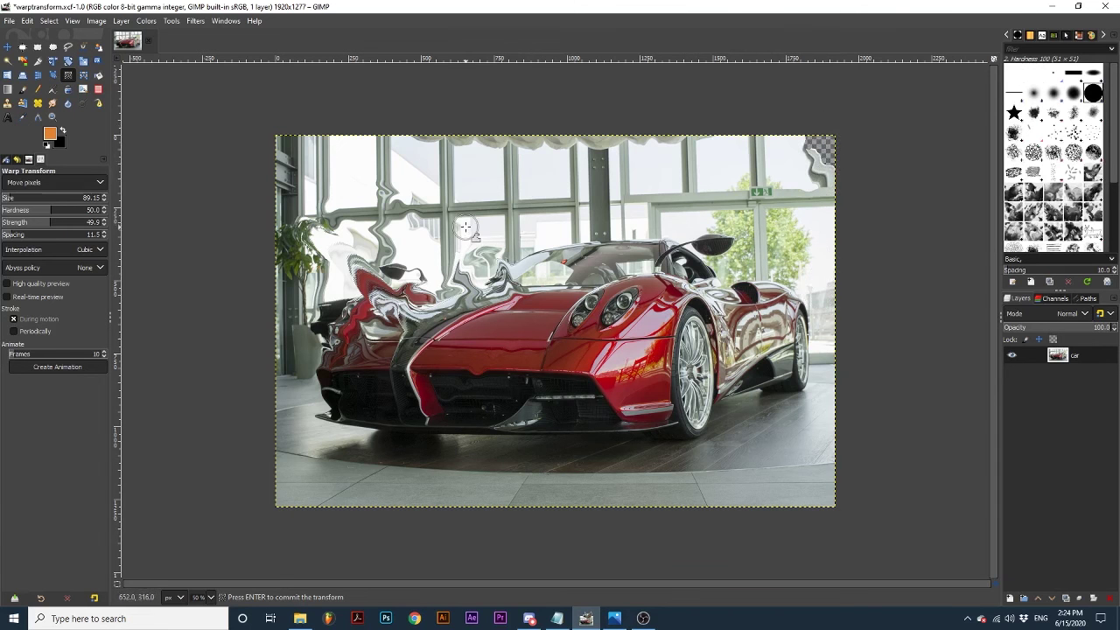
Set Abyss policy to Clamp, smear the top-right corner, try Loop, then return to Clamp
left_click(88, 268)
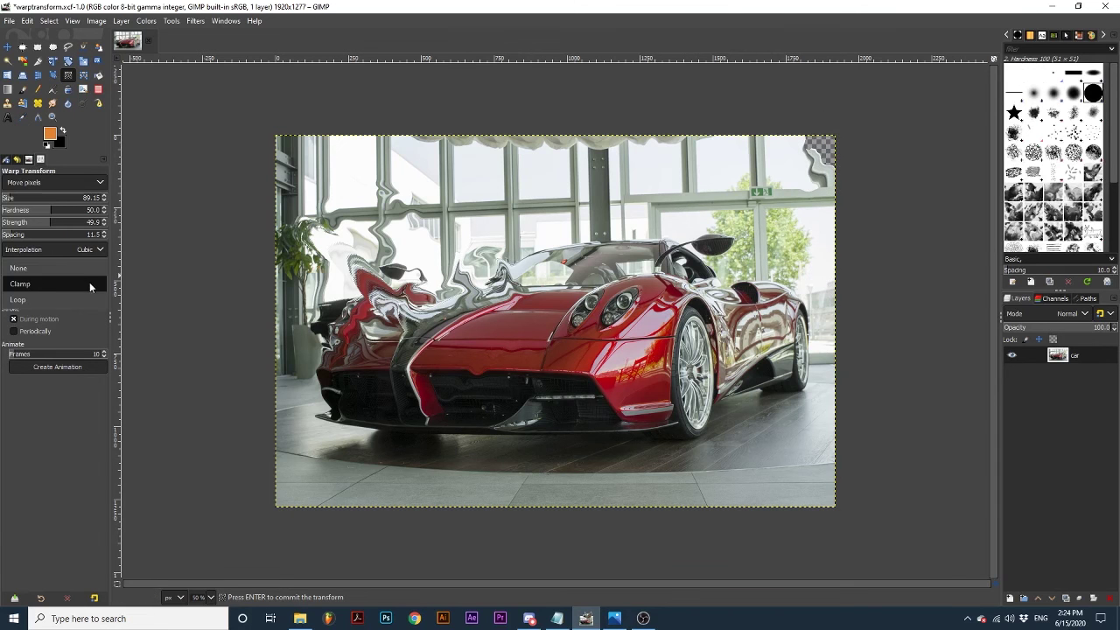
left_click(89, 284)
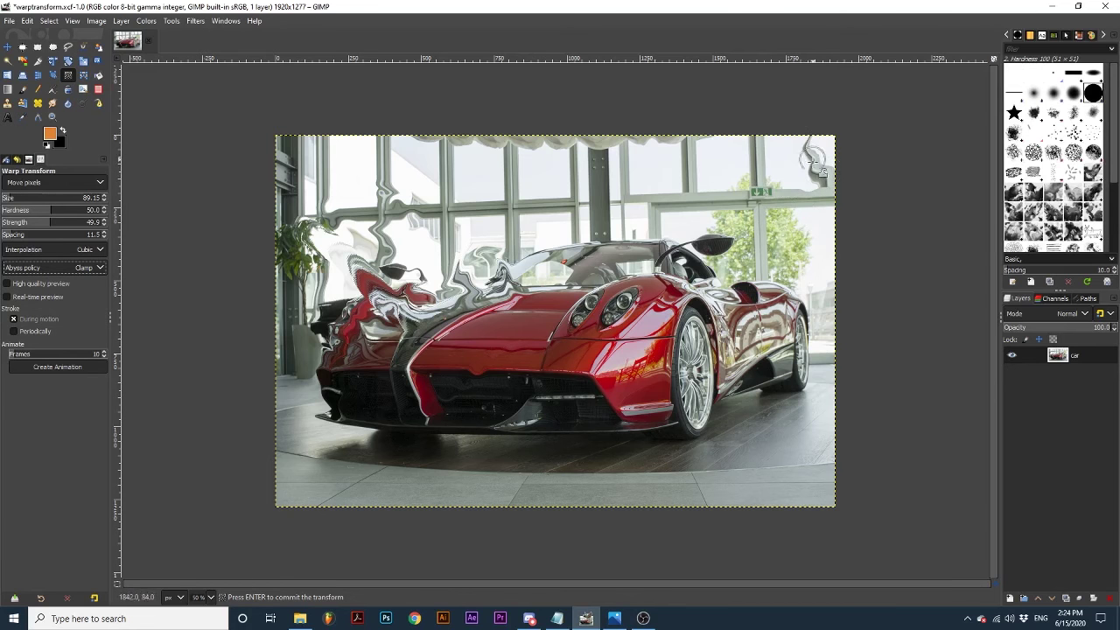
left_click_drag(813, 160, 831, 172)
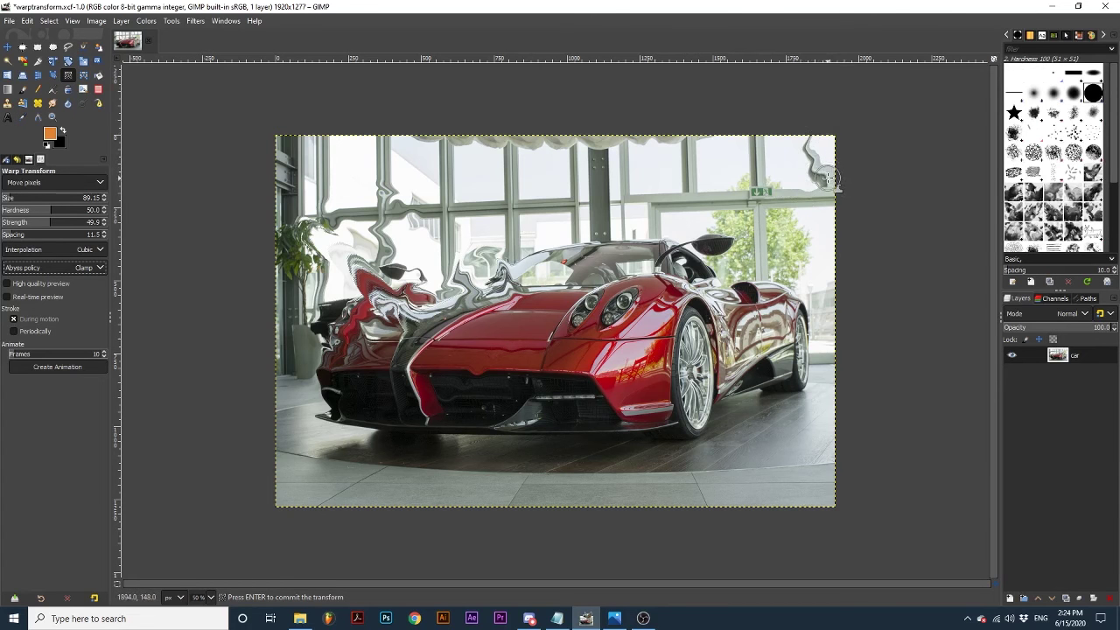
left_click(91, 268)
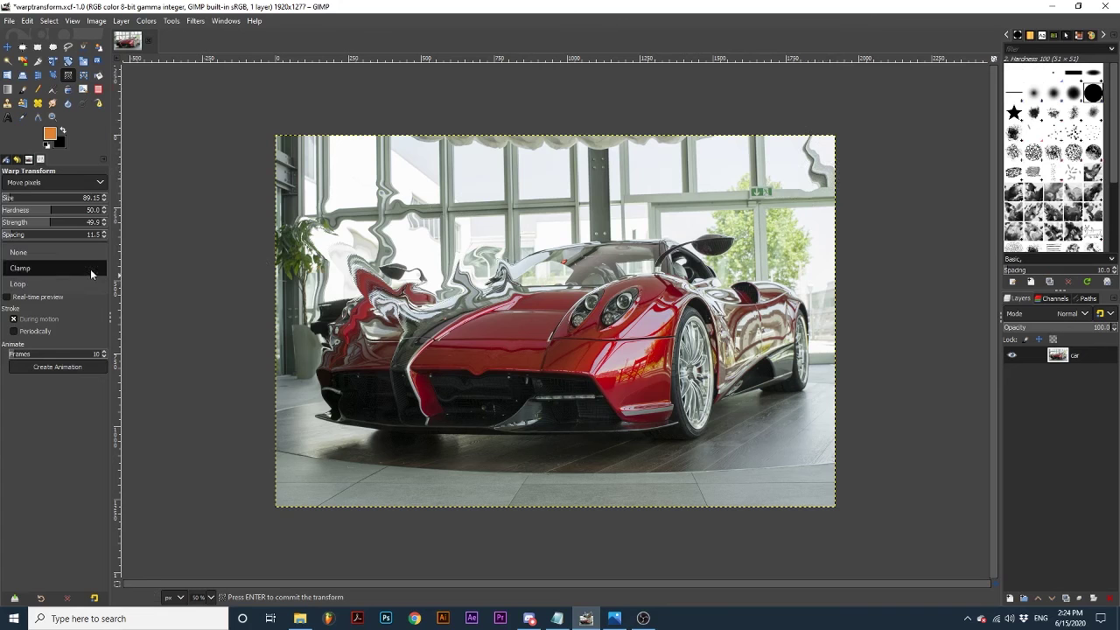
left_click(90, 289)
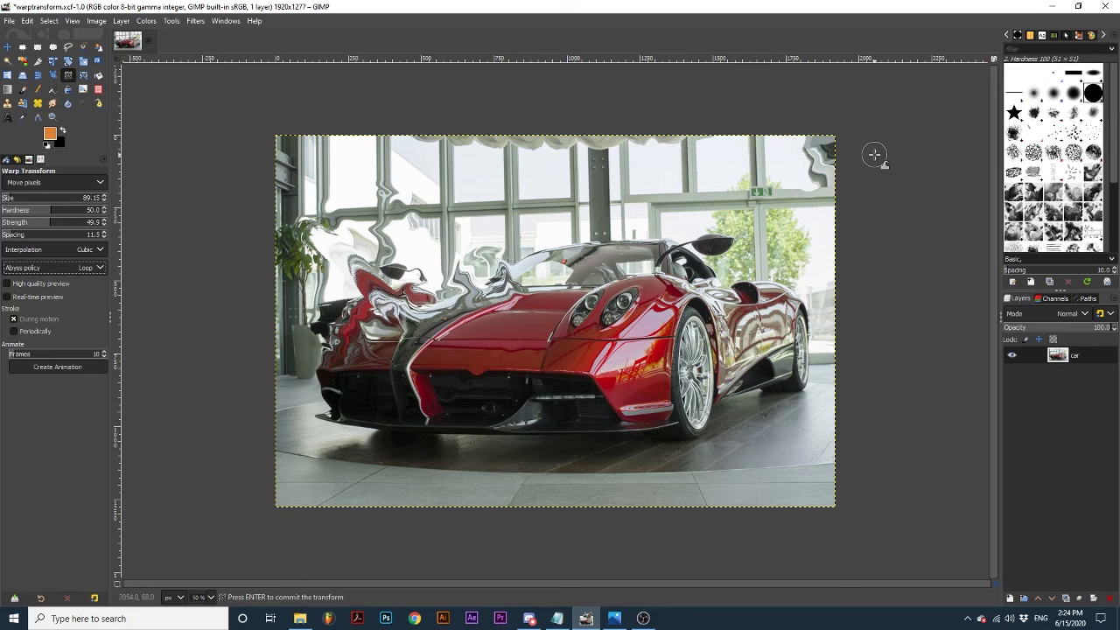
left_click(88, 270)
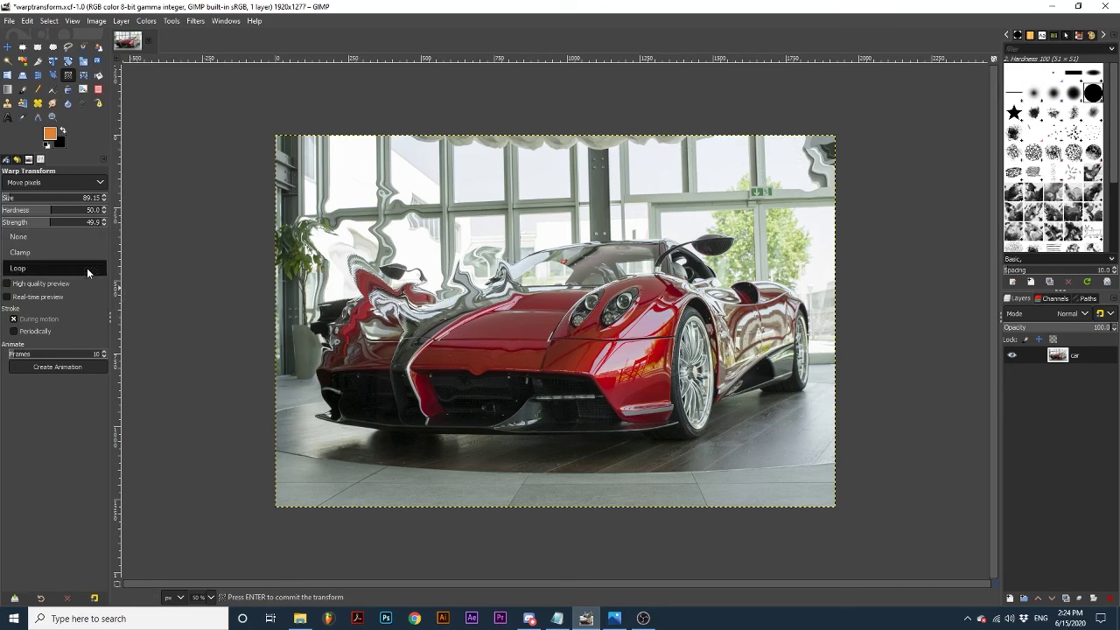
left_click(75, 256)
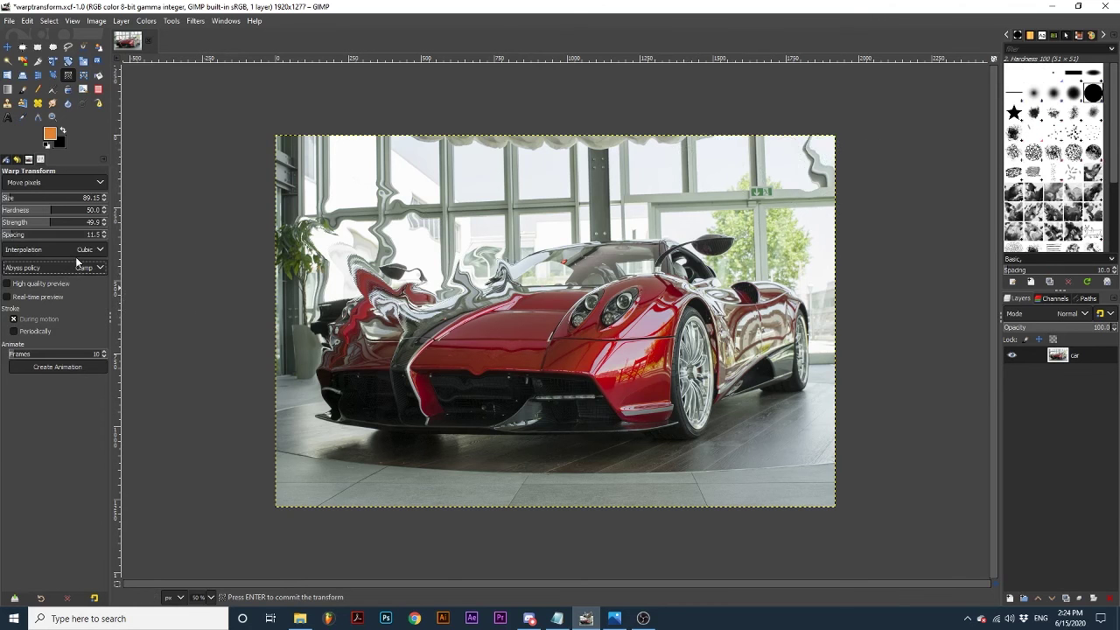
Toggle High quality preview and reset the warp to restore the original photo
left_click(37, 285)
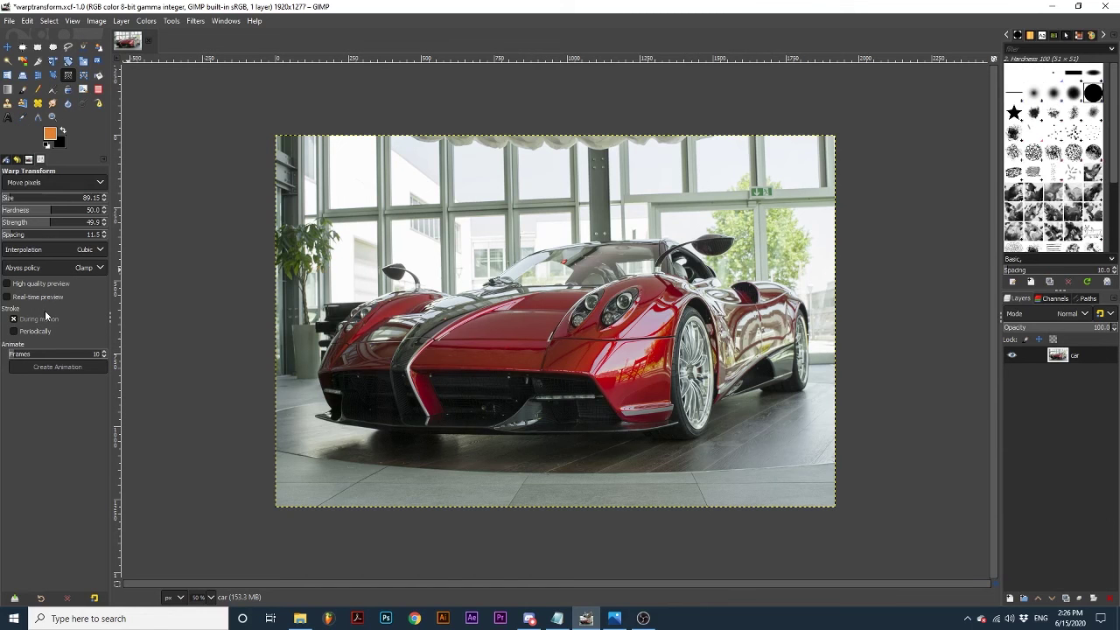
Smear the left mirror and front-left edge leftward, then switch stroke updates from During motion to Periodically
left_click(14, 318)
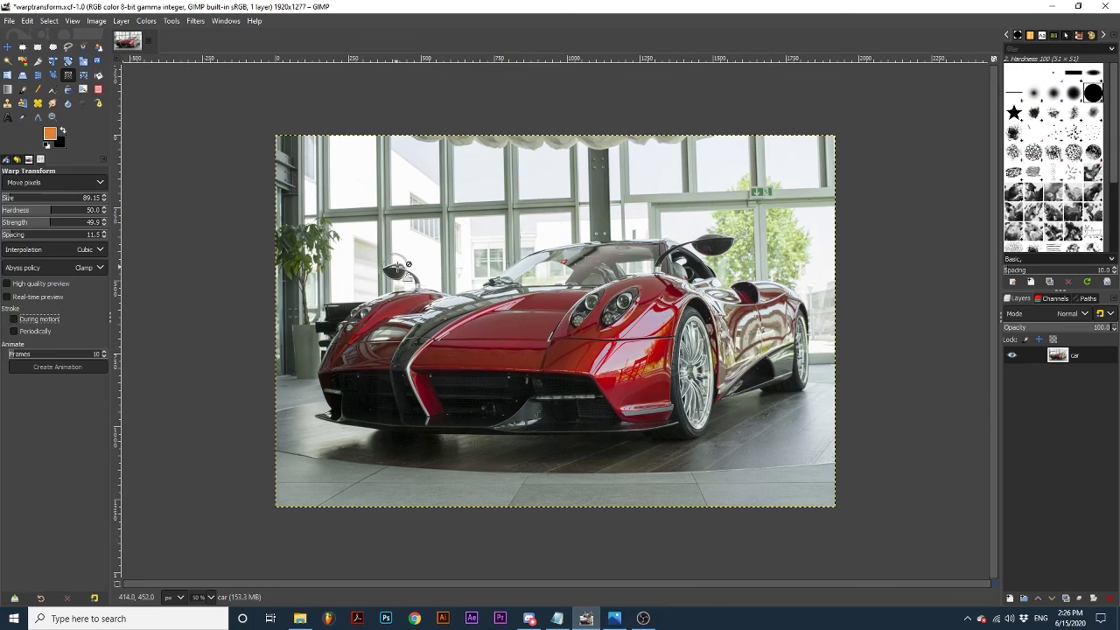
left_click(397, 270)
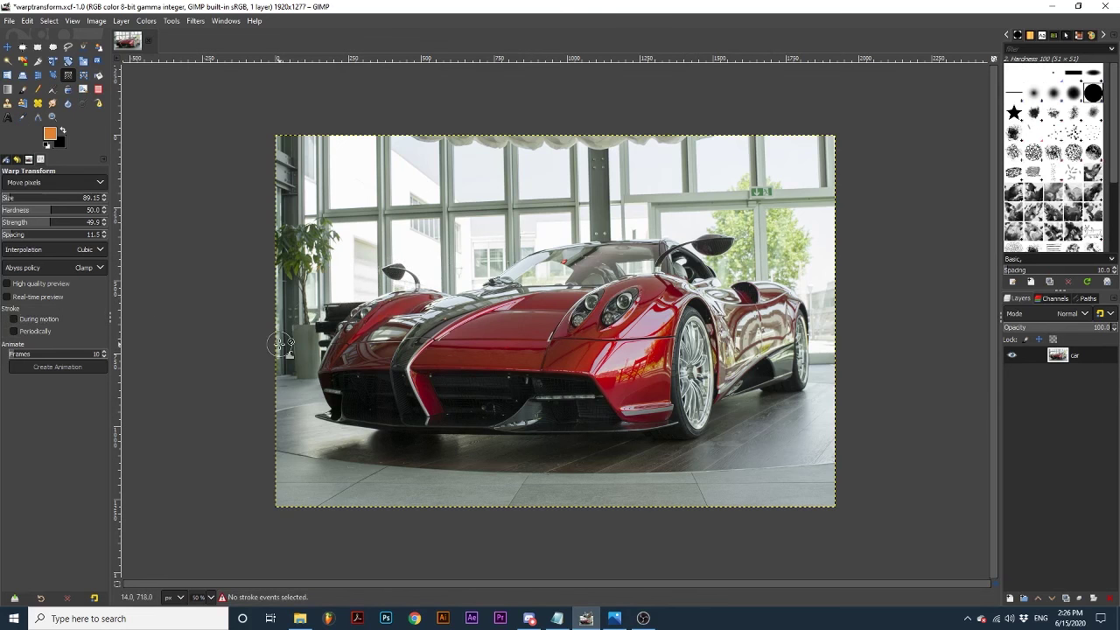
left_click(61, 319)
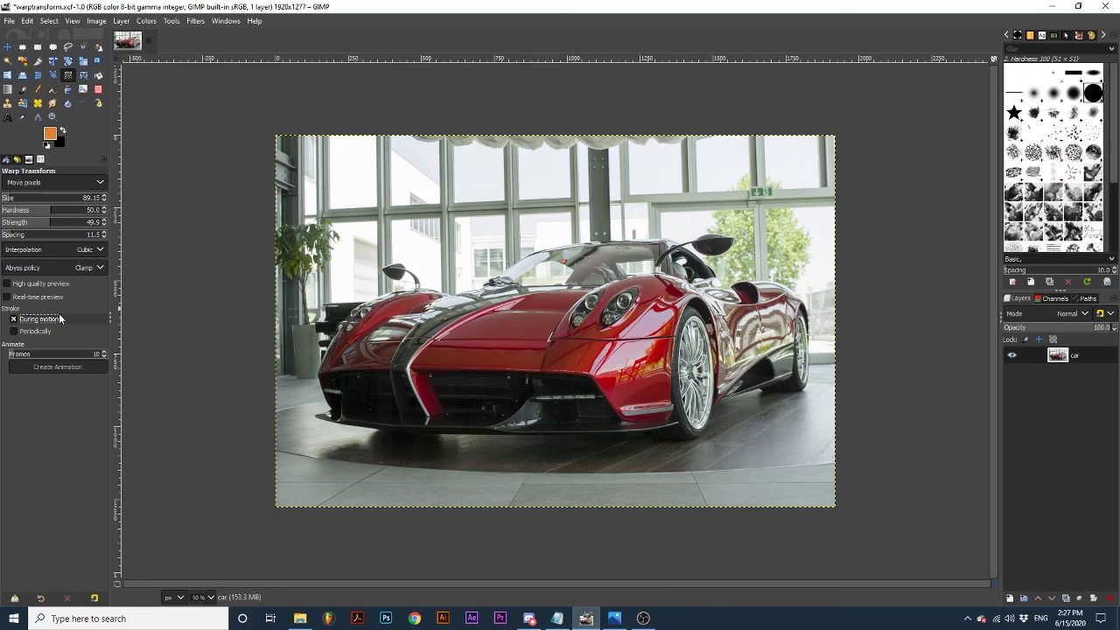
left_click_drag(409, 276, 352, 282)
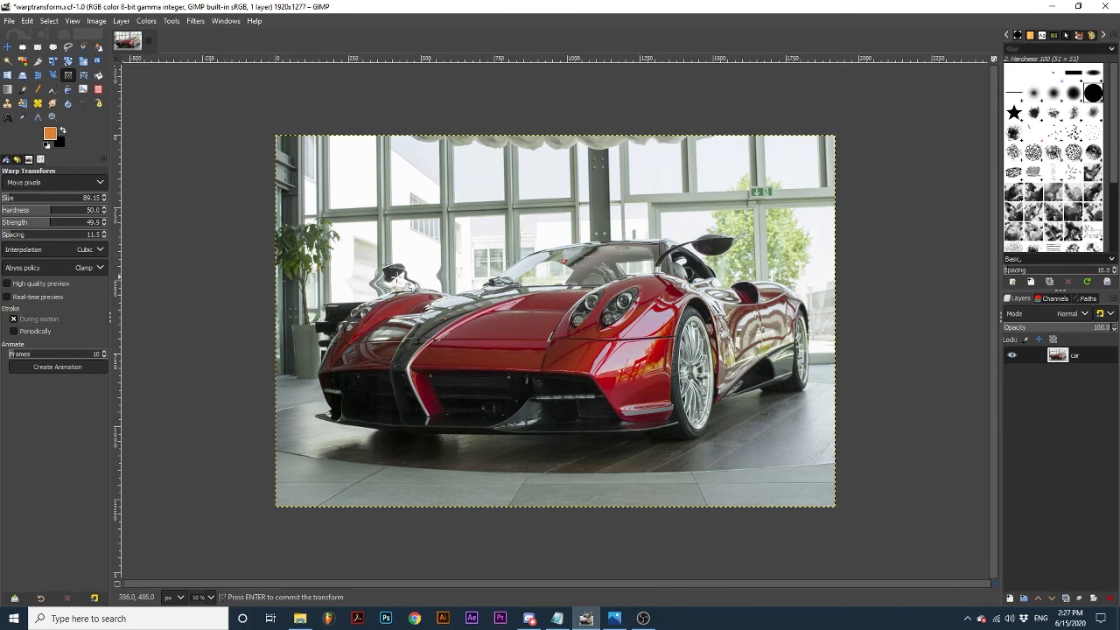
mouse_move(327, 315)
left_mouse_down()
mouse_move(315, 316)
mouse_move(342, 305)
left_mouse_up()
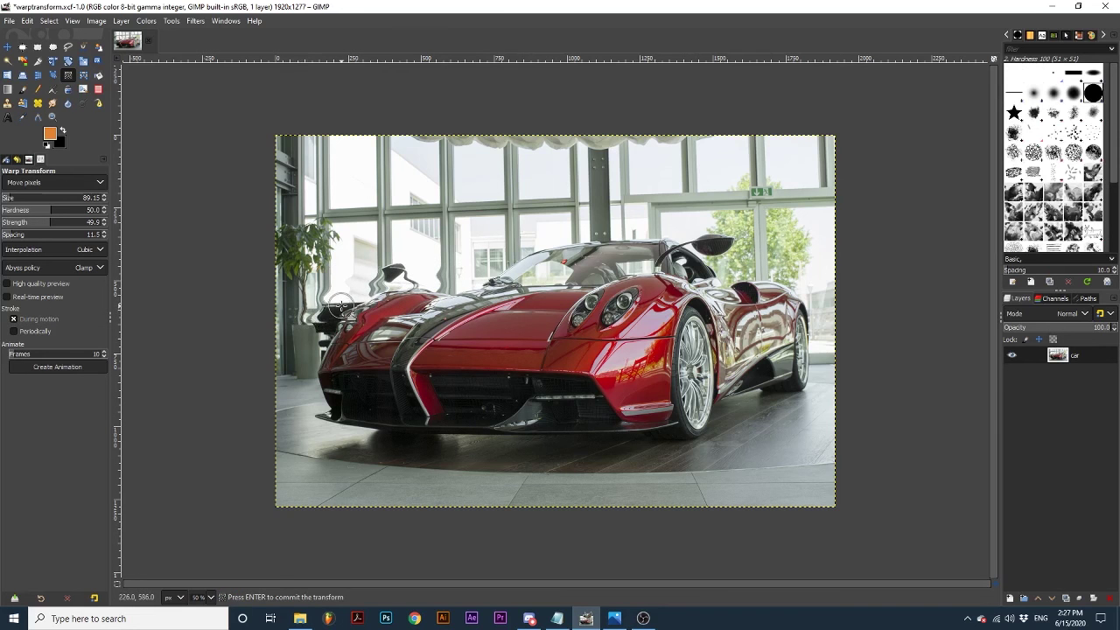
left_click(14, 320)
left_click(13, 331)
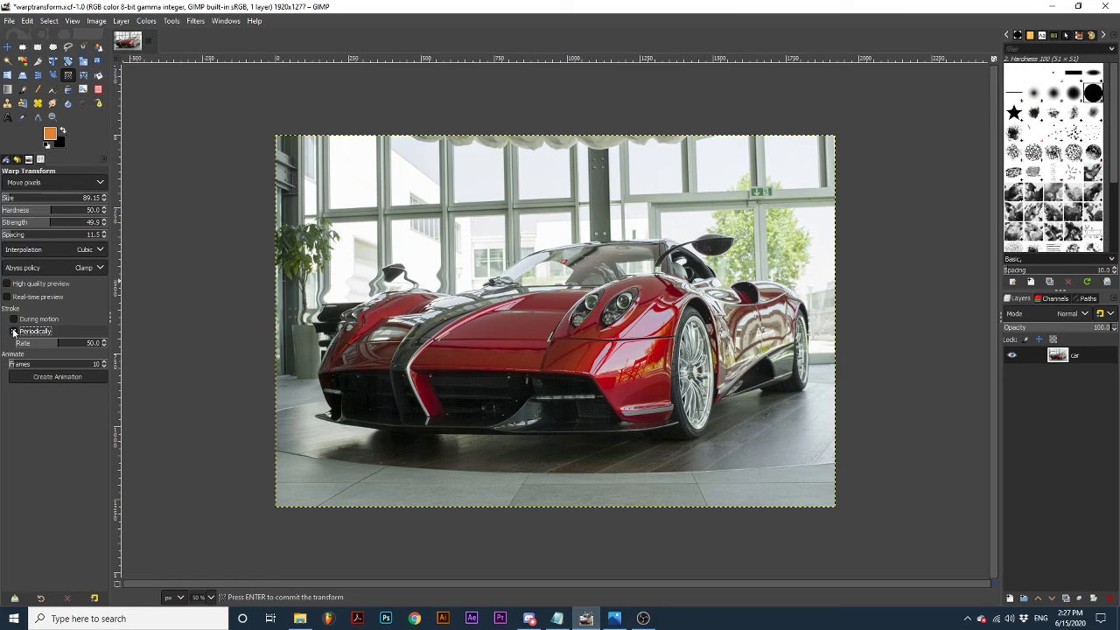
With the Periodically rate at 89.0, drag a looping warp stroke across the hood and window frames
left_click_drag(57, 343, 20, 342)
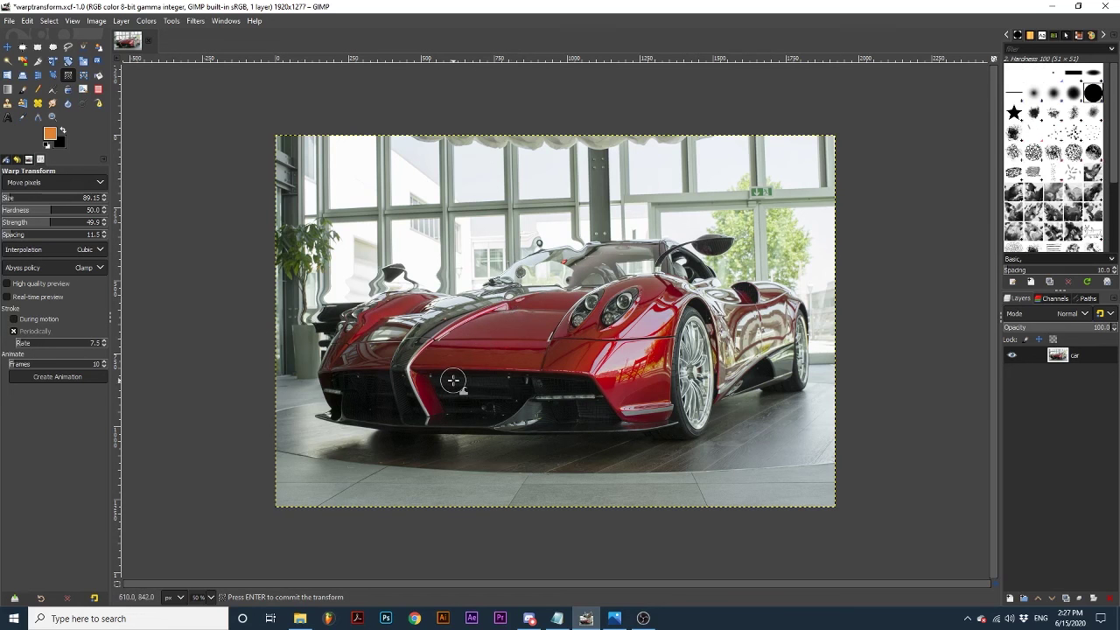
left_click(29, 343)
left_click_drag(29, 343, 91, 350)
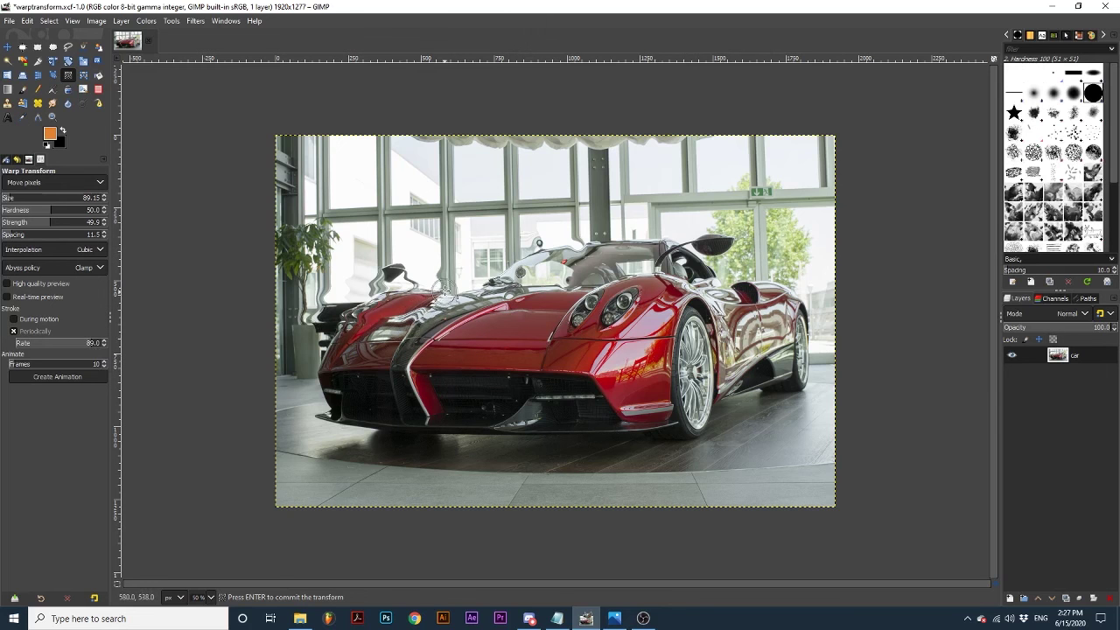
mouse_move(437, 251)
left_mouse_down()
mouse_move(415, 276)
mouse_move(477, 273)
mouse_move(517, 242)
mouse_move(501, 318)
mouse_move(405, 310)
mouse_move(387, 247)
mouse_move(334, 294)
mouse_move(406, 359)
mouse_move(399, 398)
mouse_move(482, 337)
left_mouse_up()
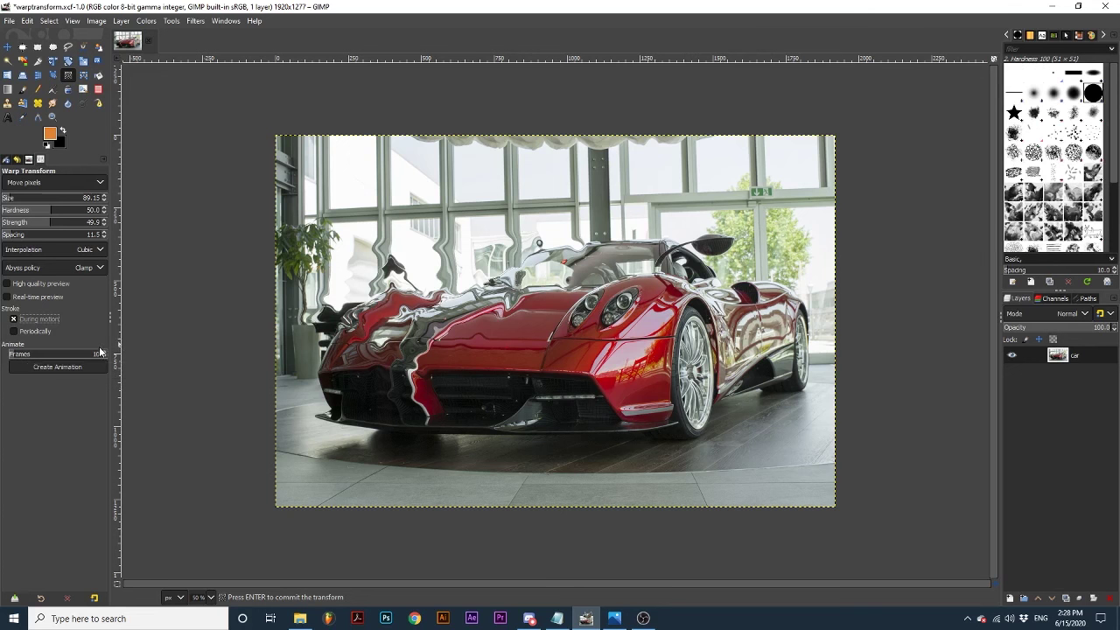
Render the warp into a 20-frame animation, producing layers Frame 1 to Frame 20
scroll(103, 349, "up", 10)
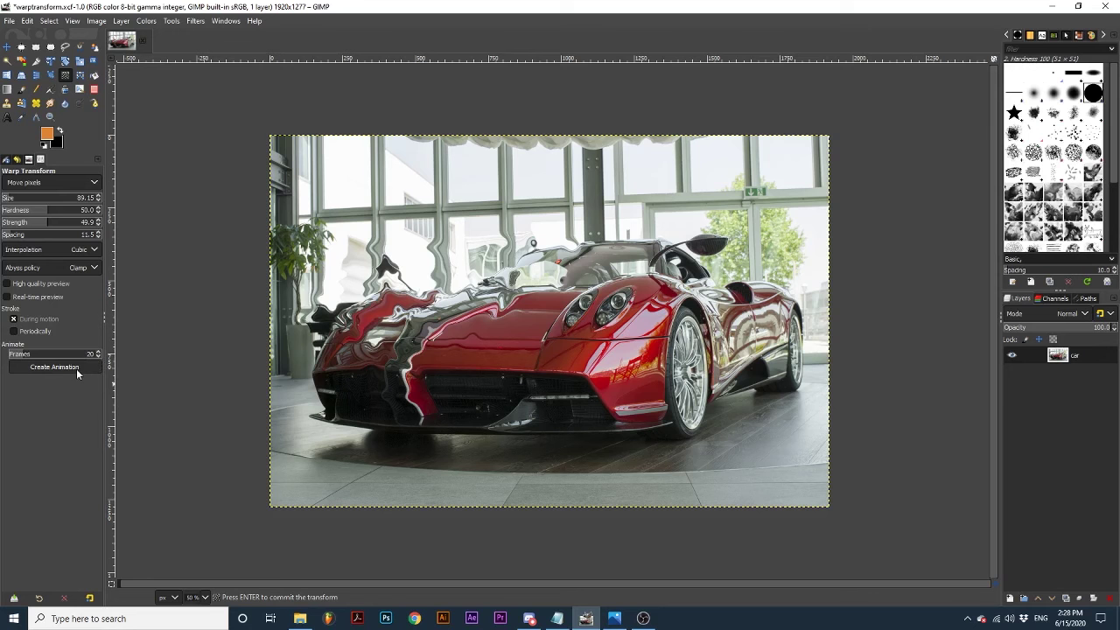
left_click(76, 368)
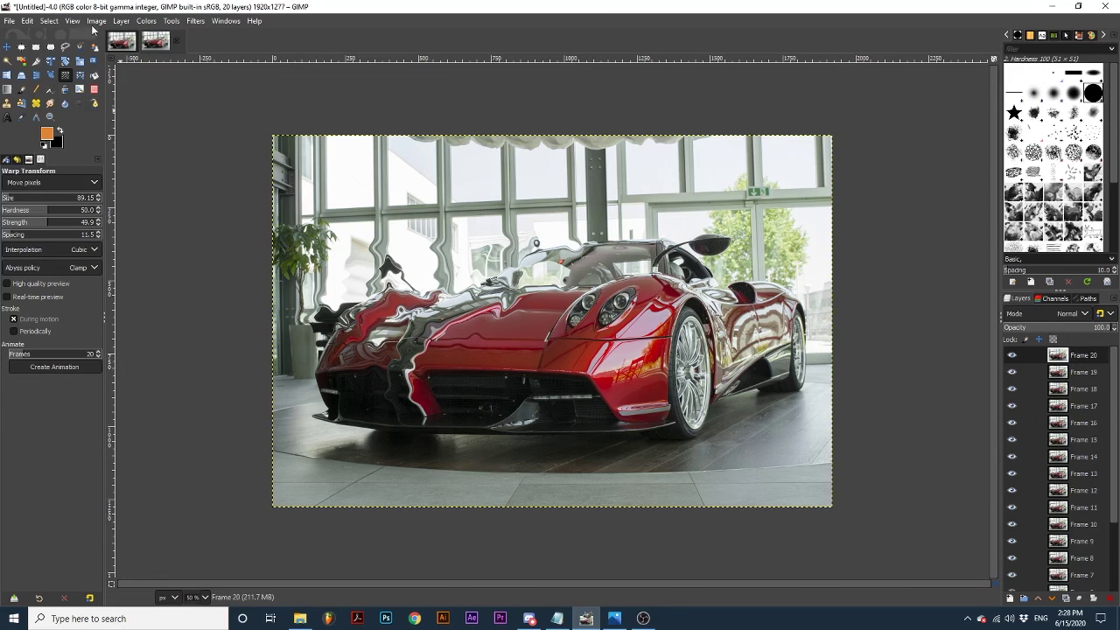
Open Filters > Animation > Playback and play the 20-frame warp animation
left_click(196, 20)
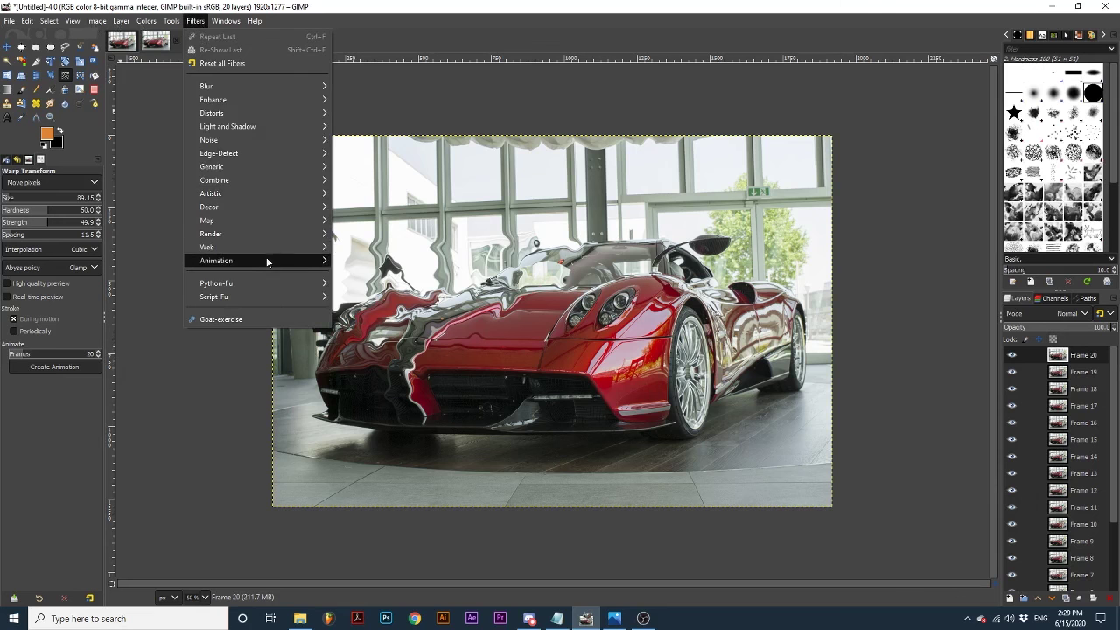
mouse_move(266, 263)
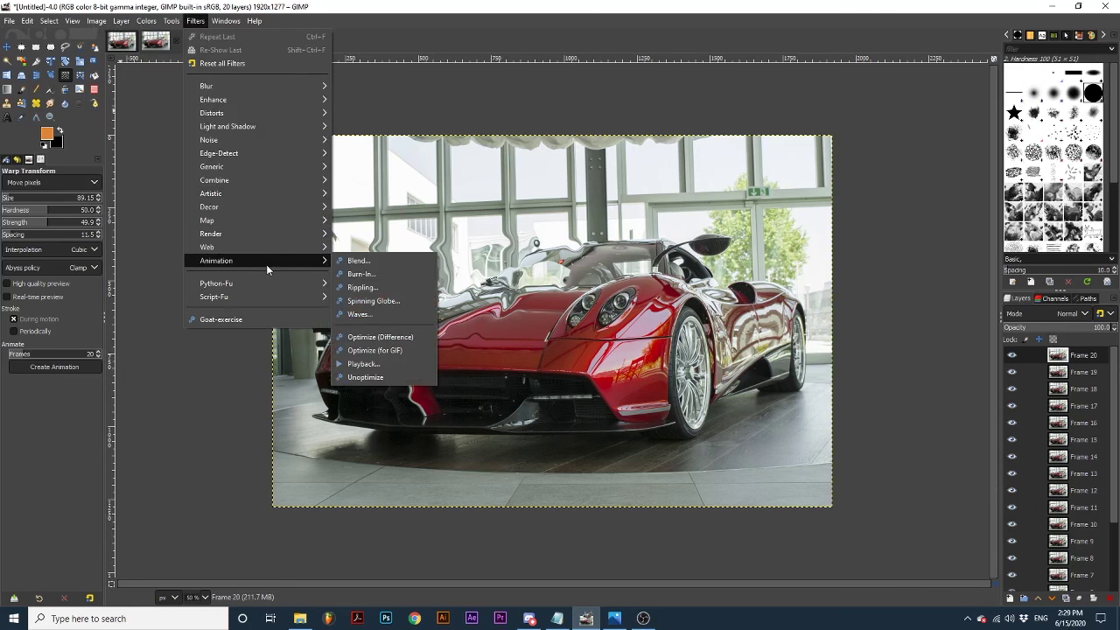
left_click(363, 363)
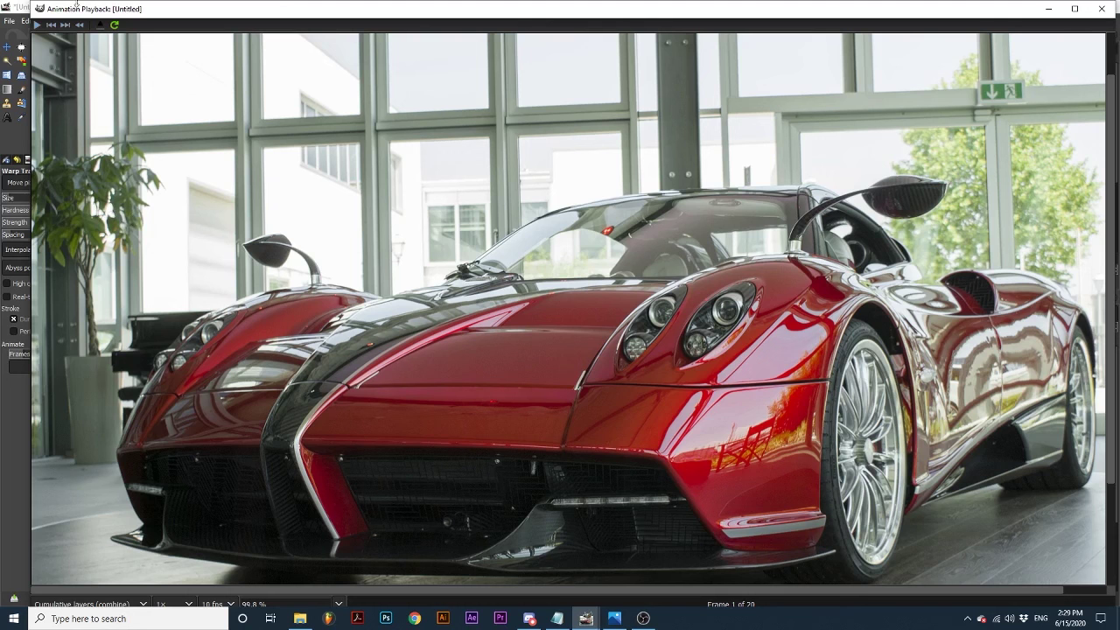
left_click(36, 25)
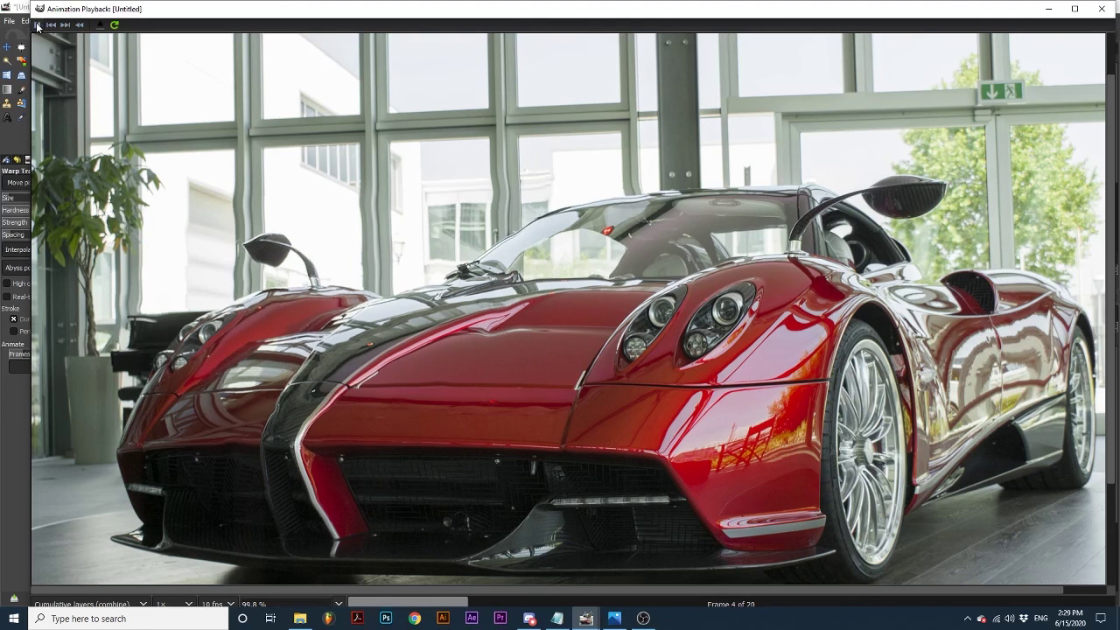